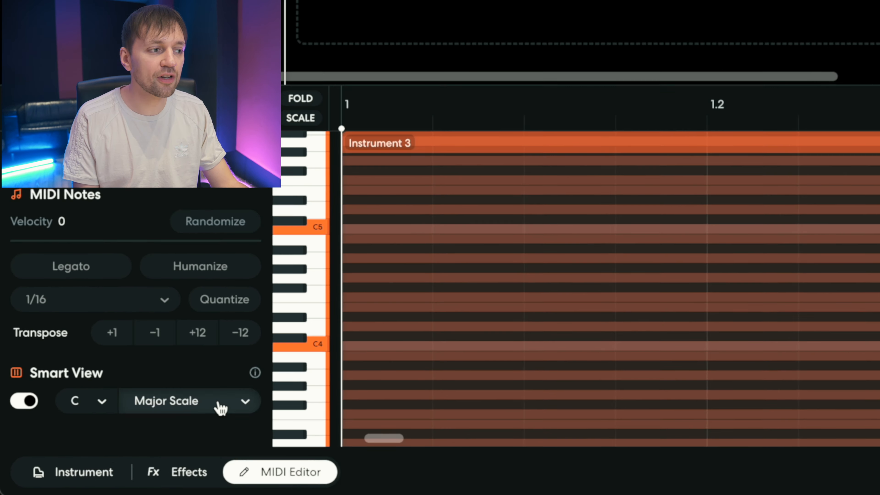
Set the Smart View scale to Minor Scale and hide the note rows outside the scale.
left_click(220, 408)
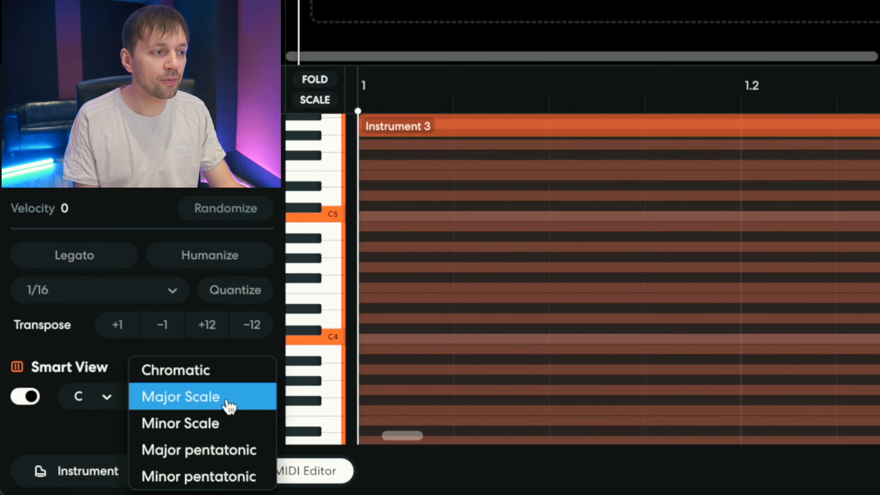
left_click(226, 433)
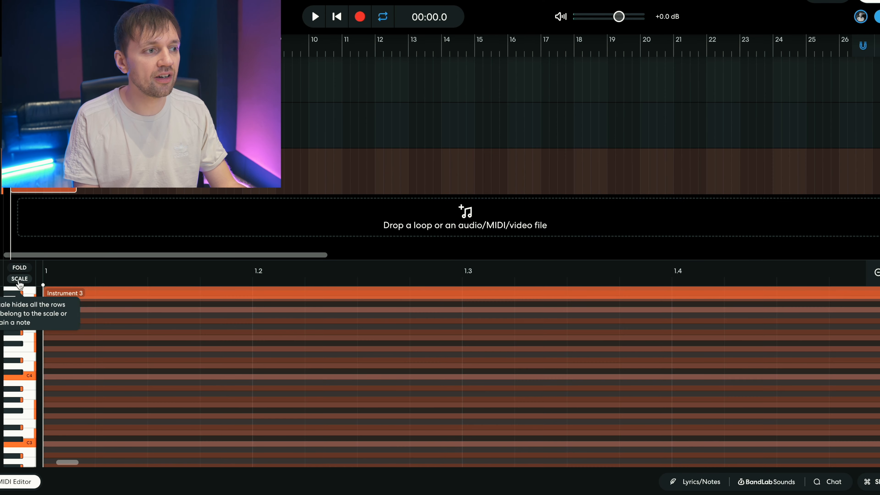
left_click(302, 115)
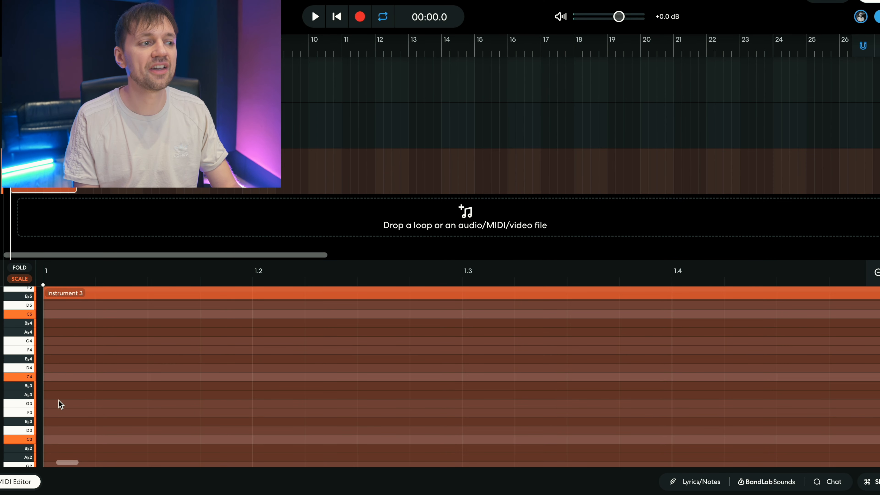
Draw a chord of C4, E♭4 and G4 in the Instrument 3 region, aligned to the start of bar 1.
left_click(49, 378)
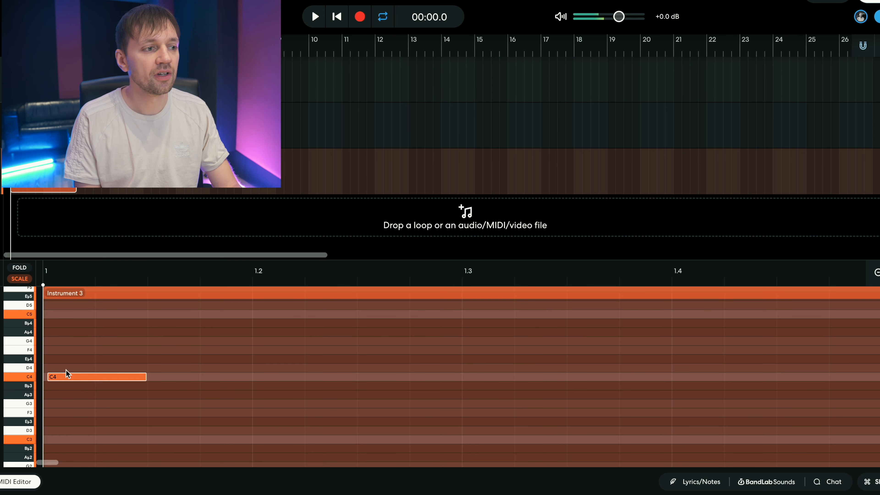
left_click_drag(63, 377, 58, 377)
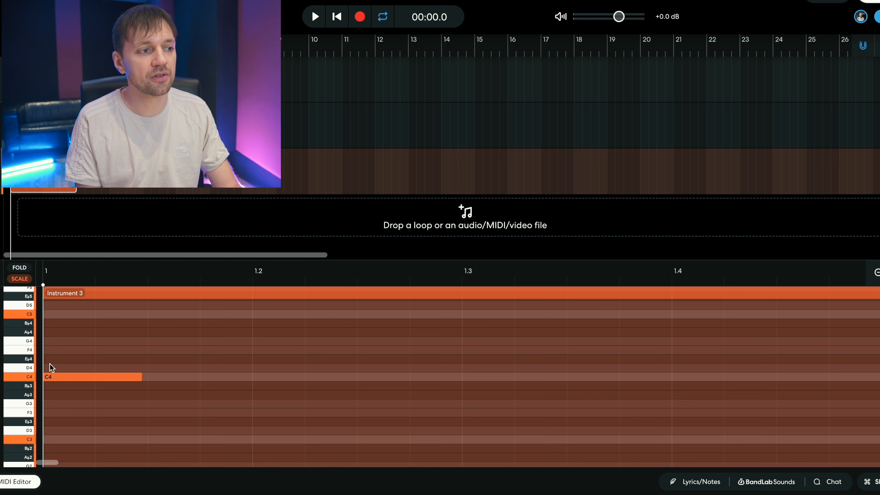
left_click(59, 359)
left_click_drag(83, 359, 73, 360)
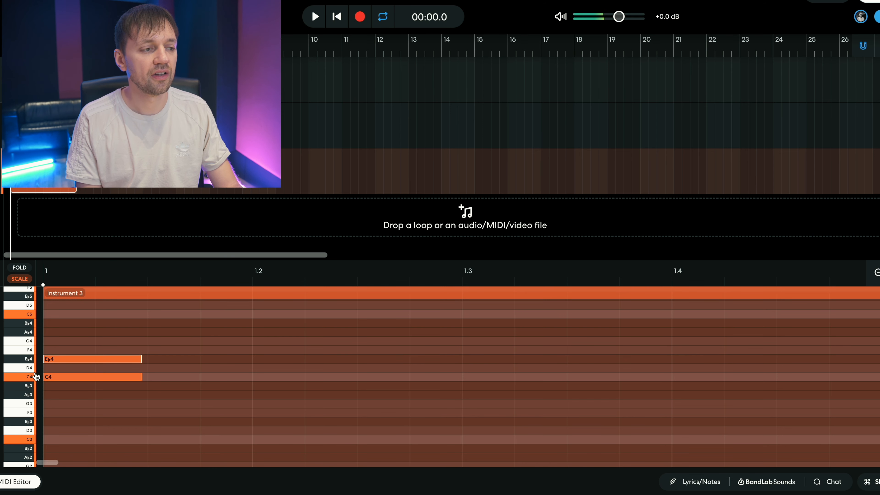
left_click(58, 359)
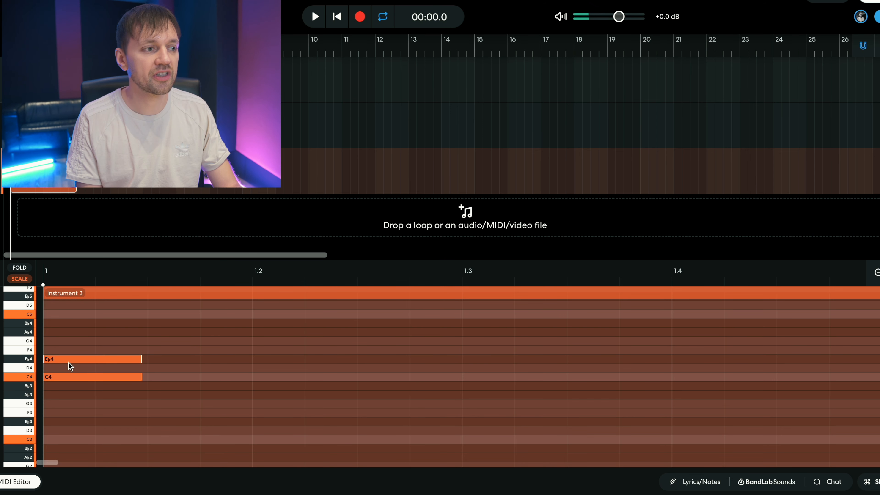
left_click(53, 342)
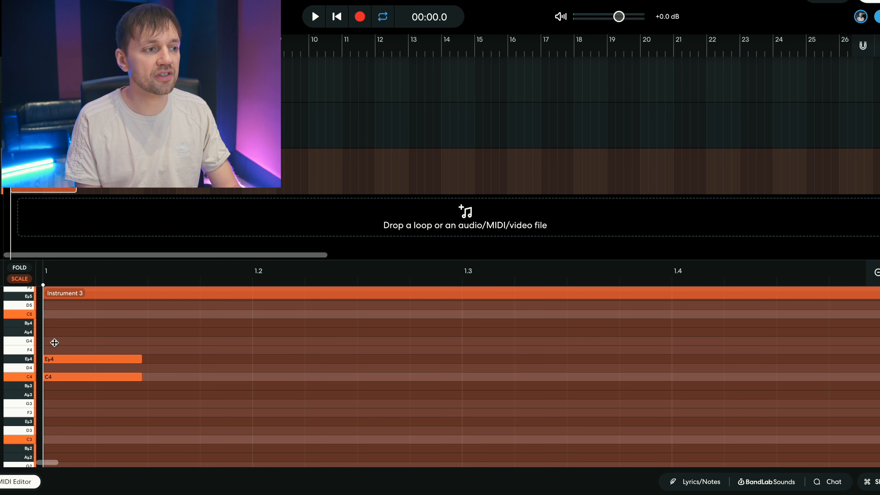
left_click(55, 343)
left_click_drag(79, 344, 68, 342)
Lengthen all three chord notes to about halfway between beats 1.2 and 1.3, and play back the result.
key("space")
key("space")
key("super+a")
left_click_drag(138, 359, 347, 387)
key("space")
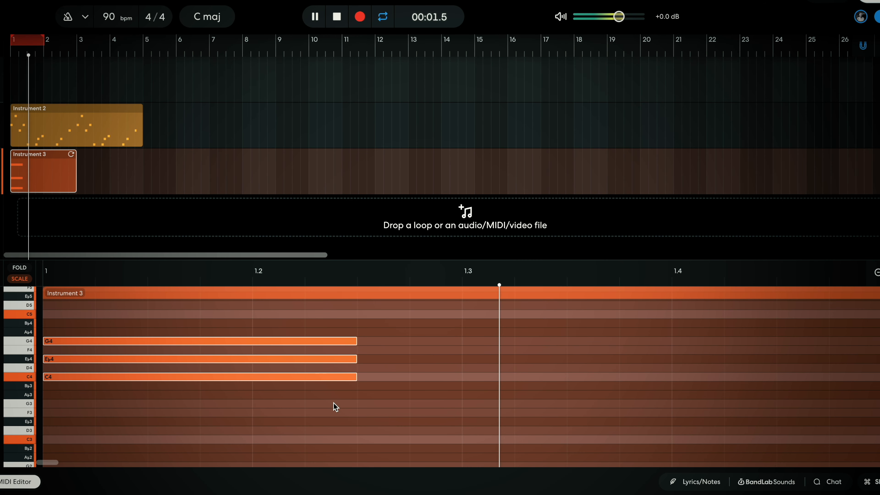
key("space")
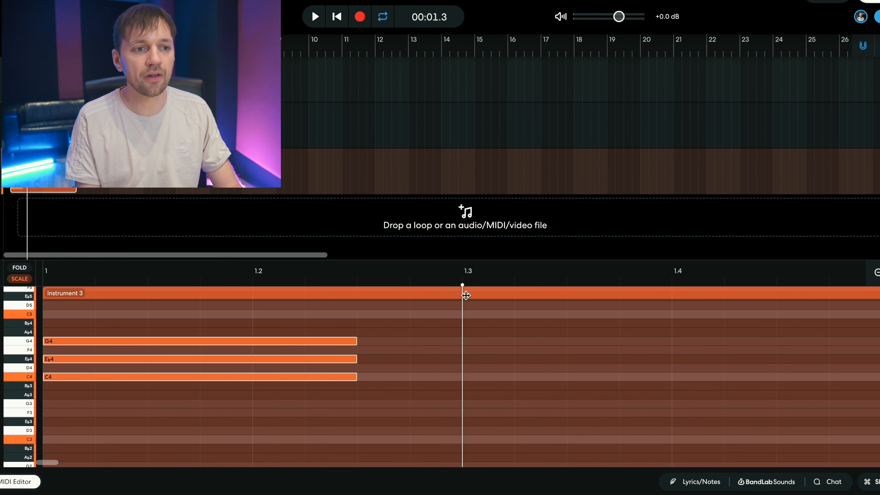
Check the Instrument 2 bass note at beat 1.3 and draw an F3, A♭3 and C4 chord there in Instrument 3.
left_click(27, 128)
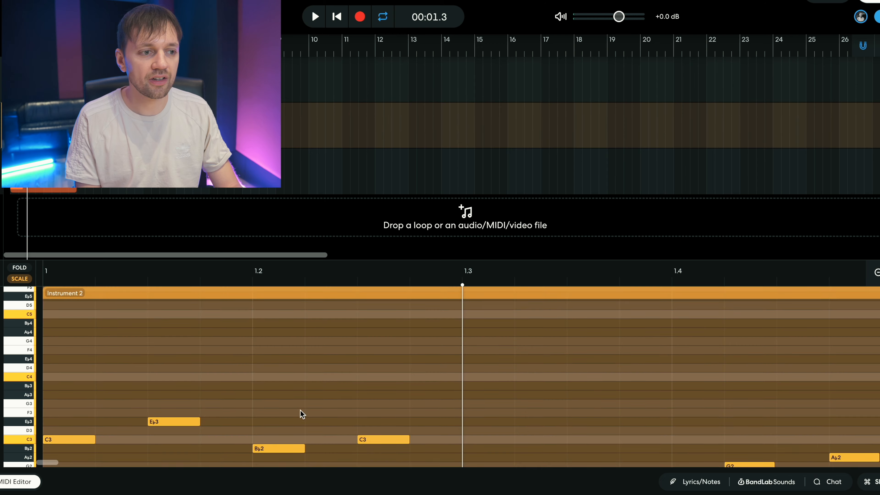
scroll(299, 409, "down", 1)
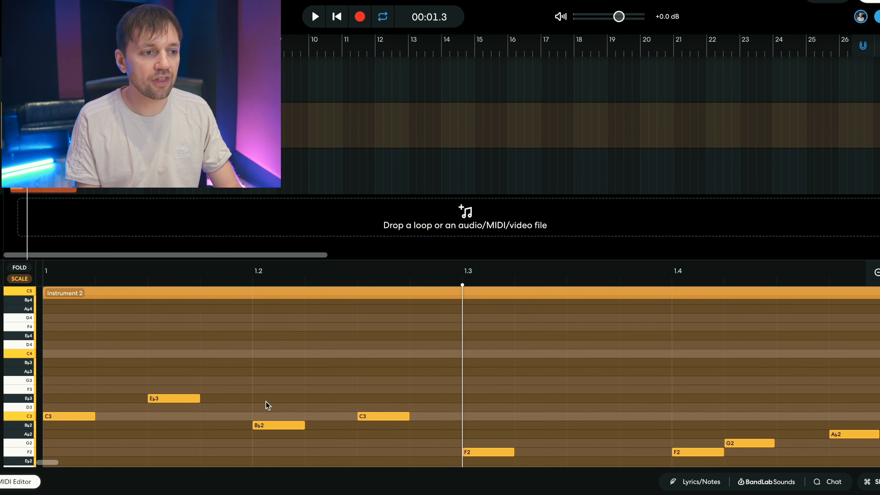
left_click(483, 452)
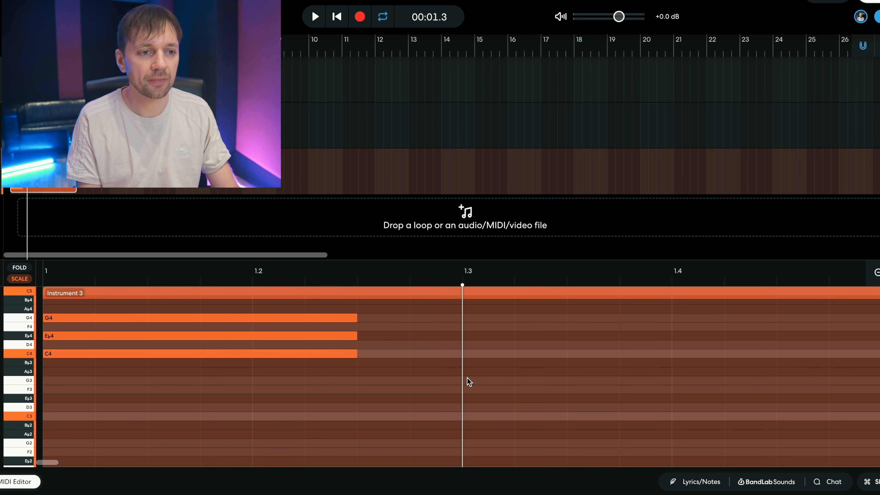
left_click(473, 391)
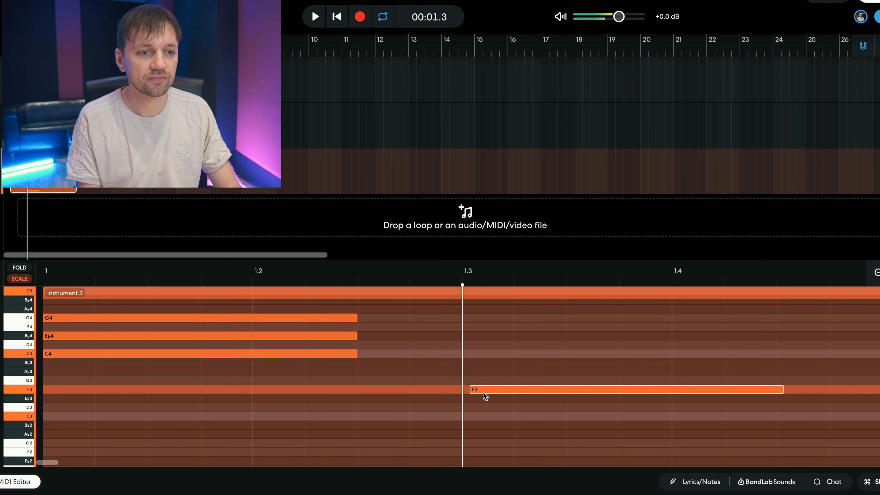
left_click(494, 371)
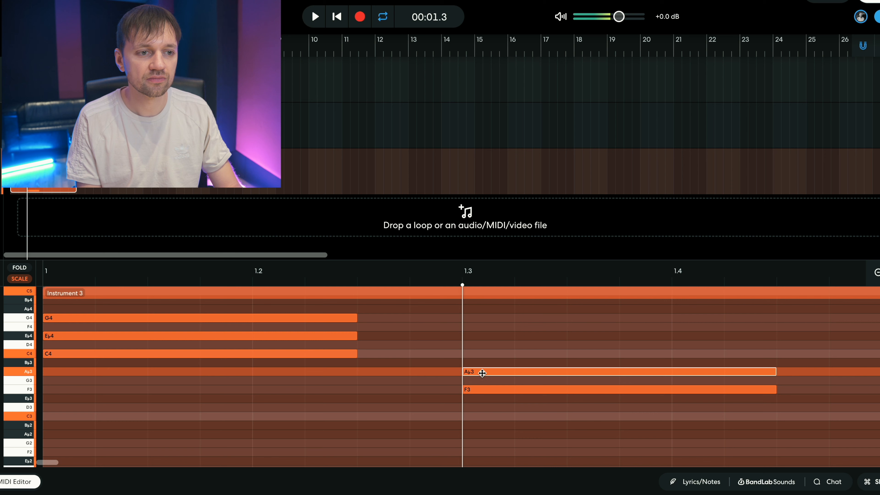
left_click(496, 354)
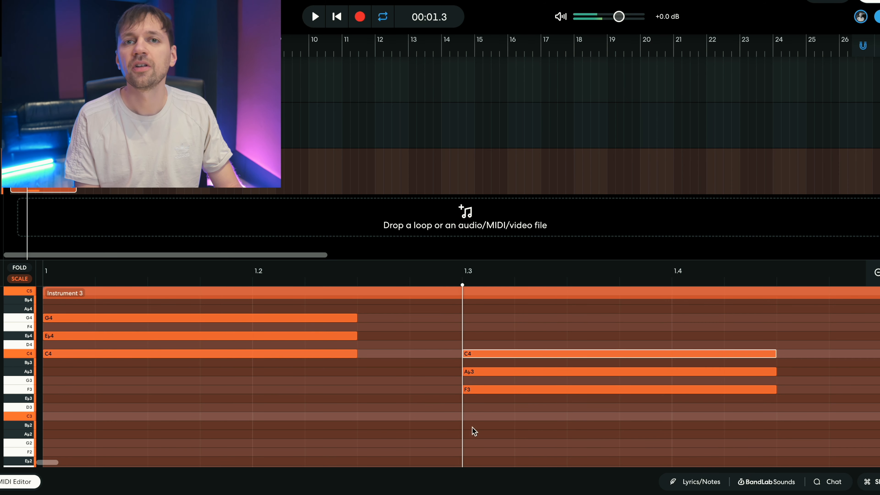
Audition the notes of the second chord and play back the progression.
left_click(478, 389)
left_click(478, 381)
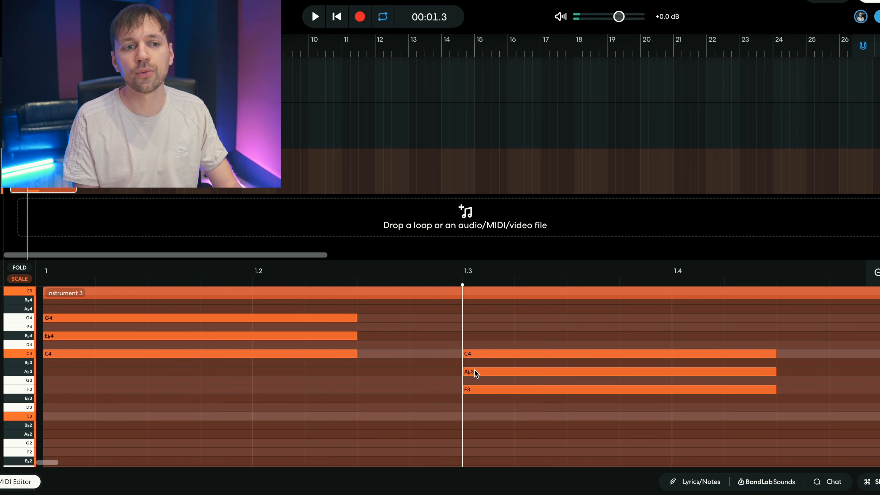
left_click(476, 354)
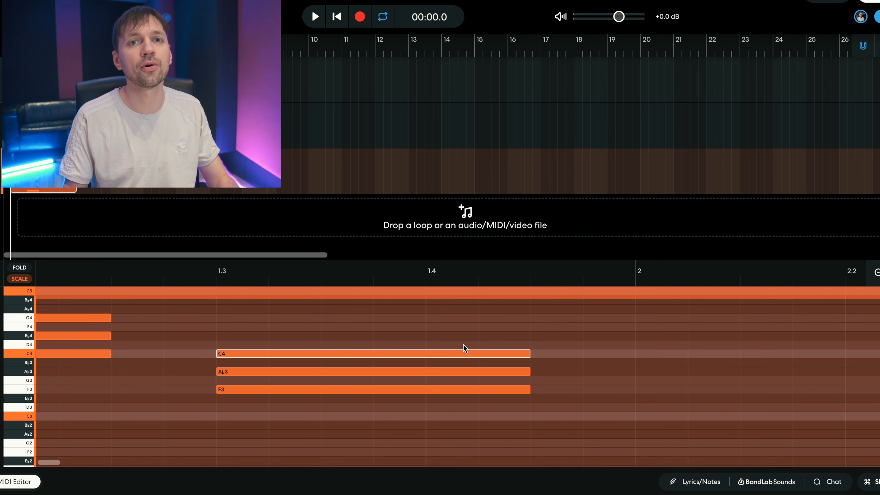
key("space")
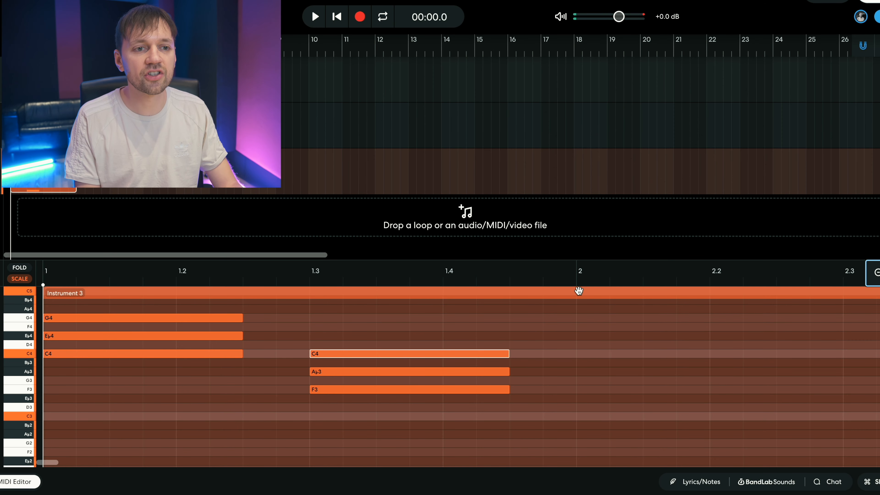
Place the playhead at bar 2 and audition the Instrument 2 bass note just before it.
left_click(577, 277)
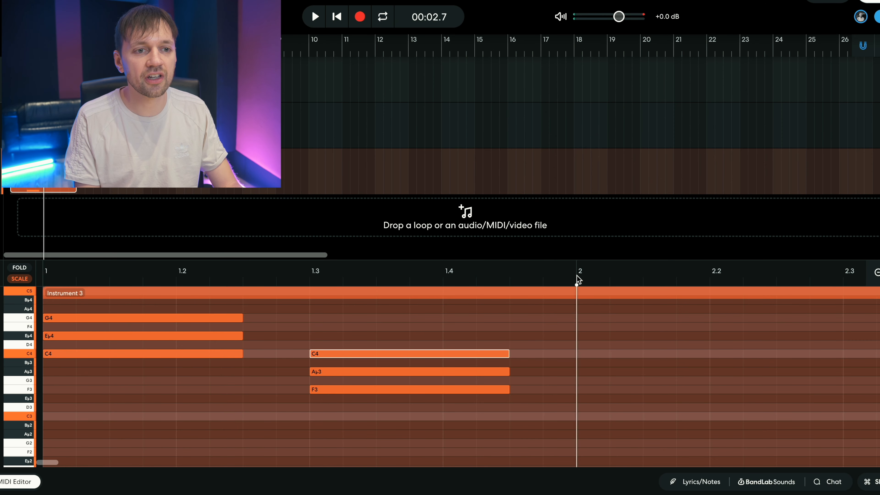
left_click(44, 125)
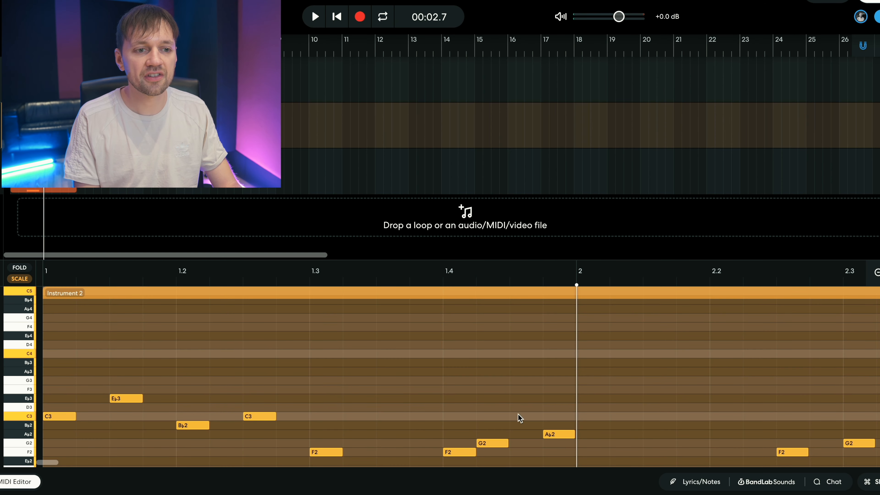
left_click(559, 434)
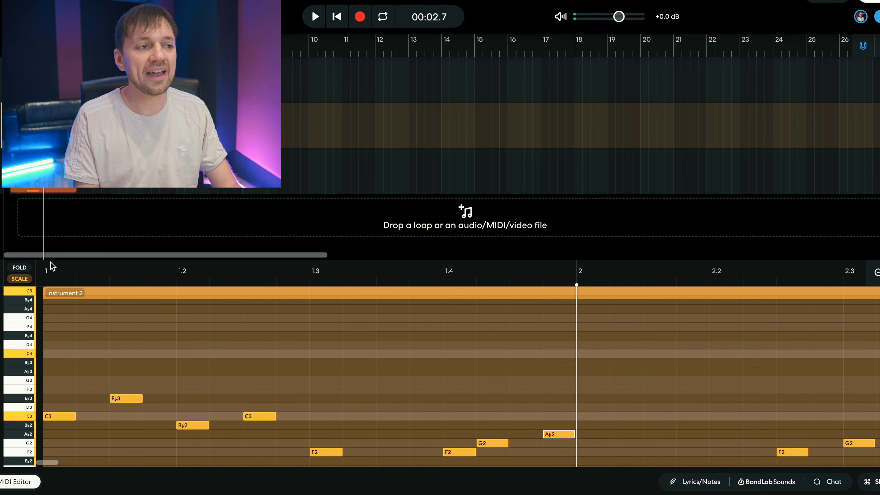
Draw a third chord of A♭2, C3 and E♭3 at the start of bar 2 in Instrument 3 and play it back.
left_click(43, 171)
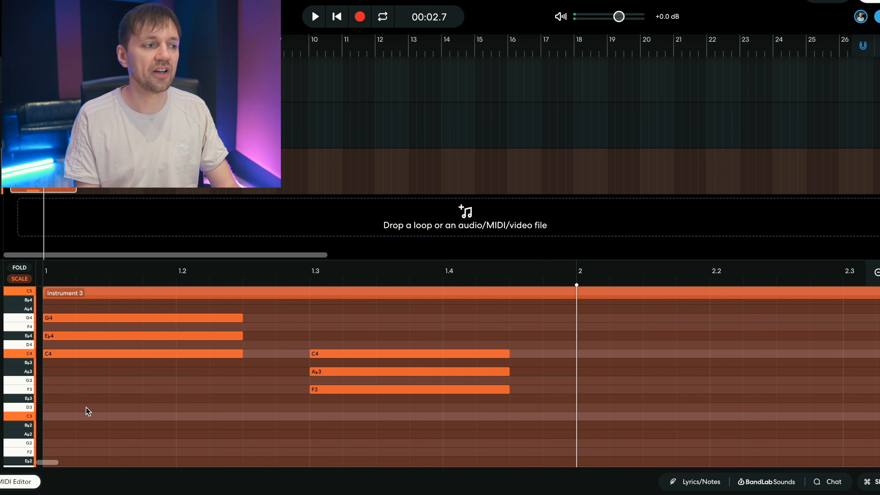
left_click(22, 441)
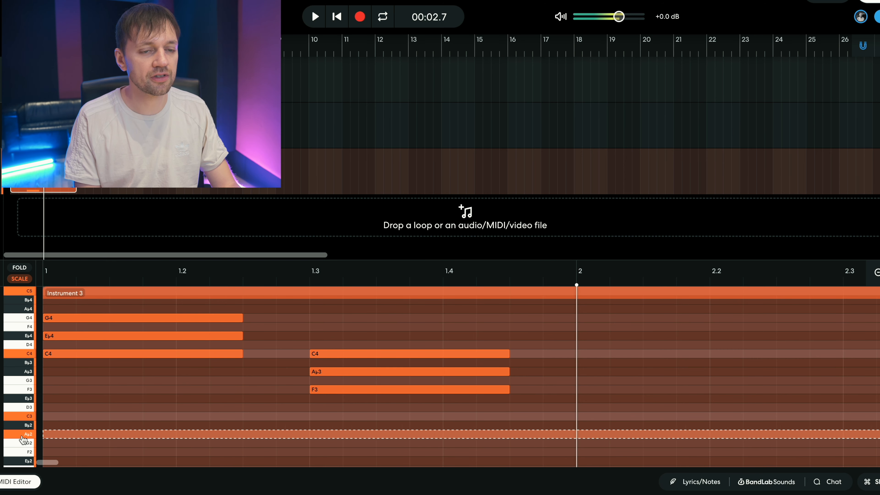
left_click(585, 434)
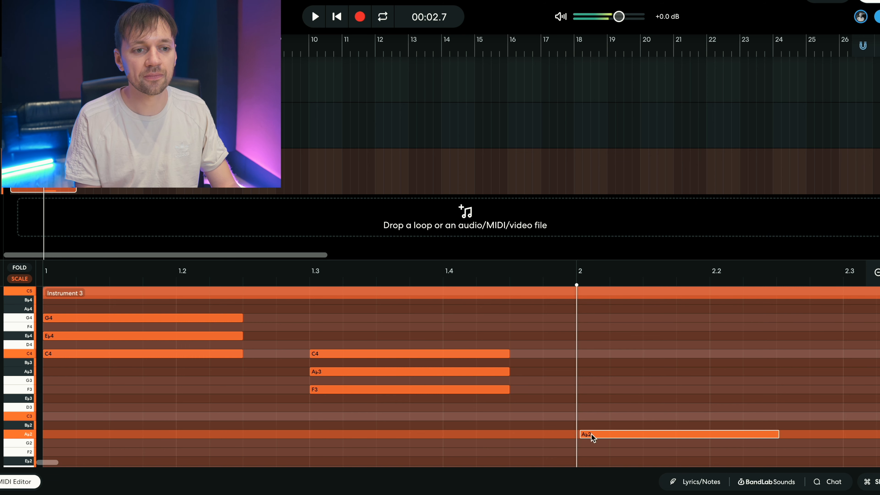
left_click(584, 418)
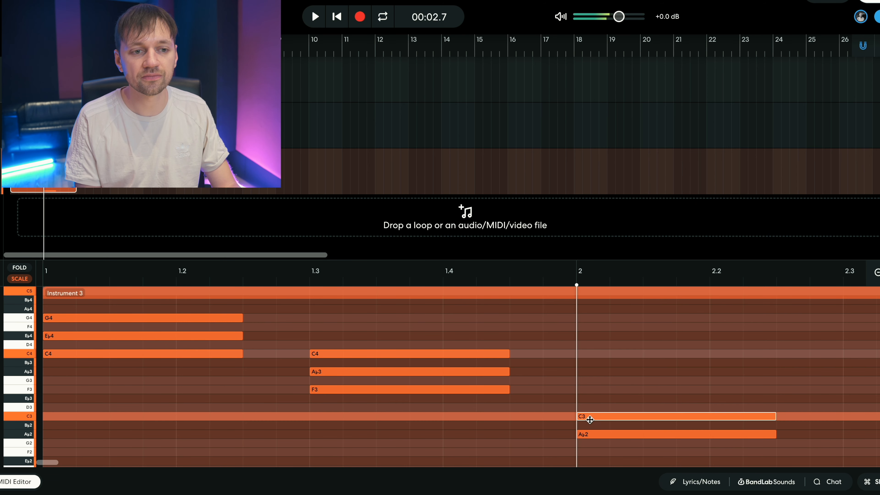
left_click(588, 399)
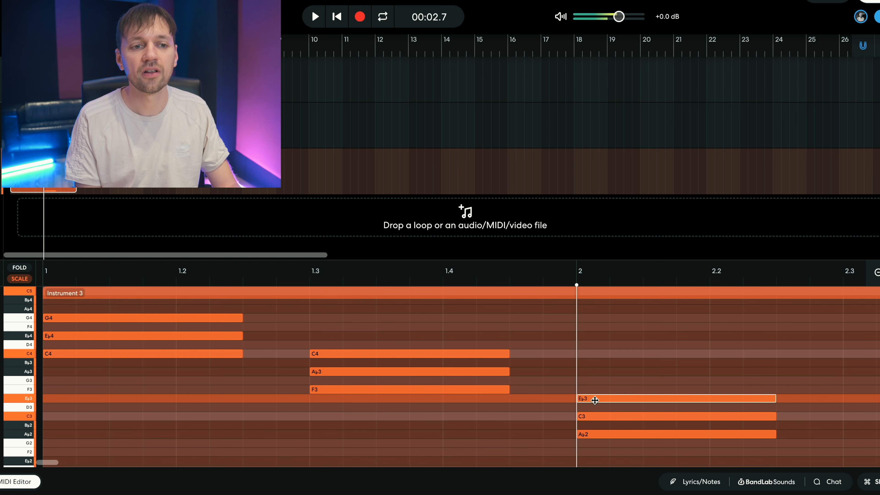
key("space")
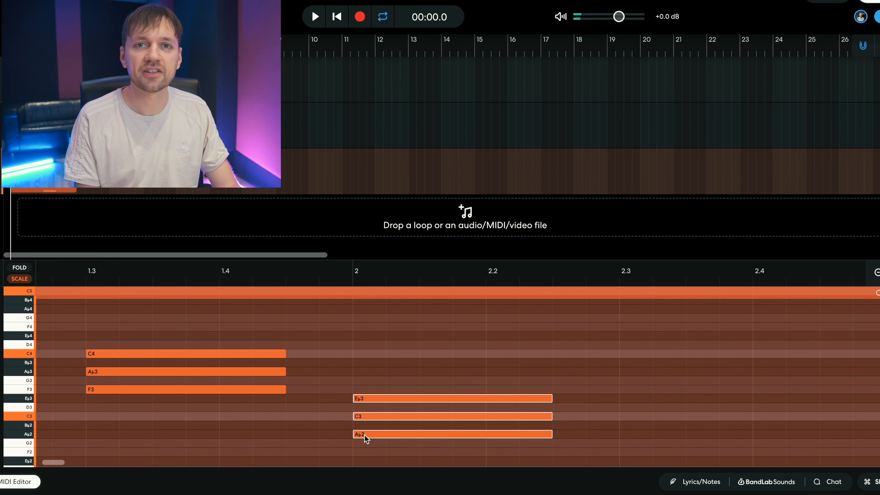
Raise the third chord one octave to A♭3, C4 and E♭4, and play back the progression.
left_click_drag(363, 433, 364, 378)
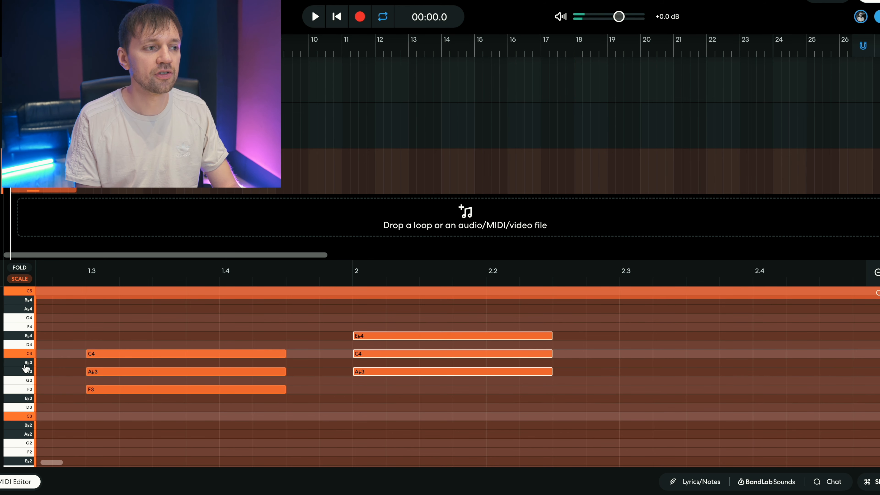
left_click(21, 374)
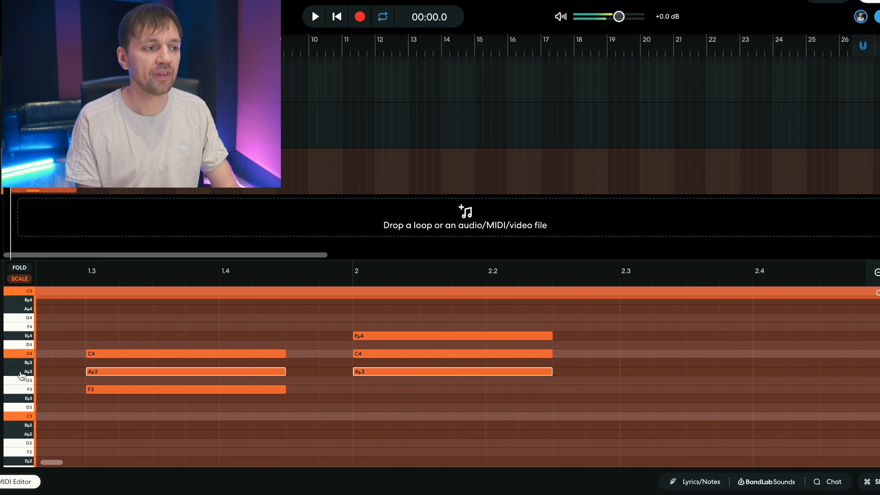
left_click(25, 437)
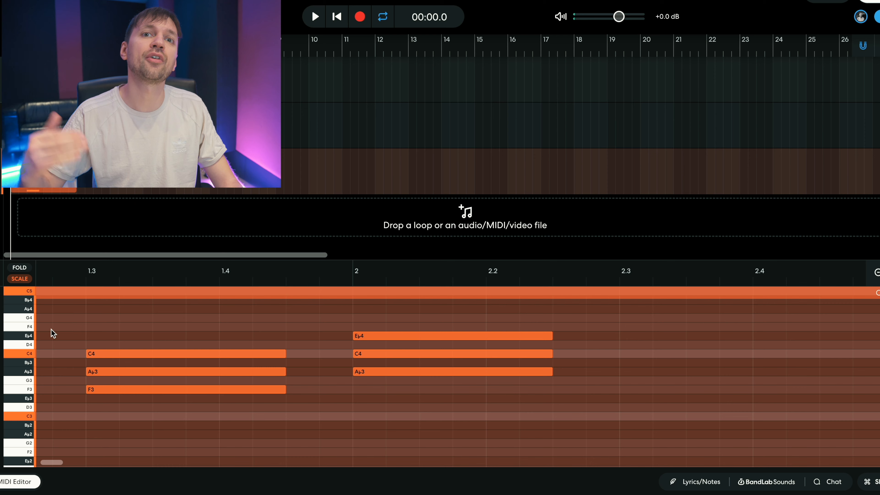
key("space")
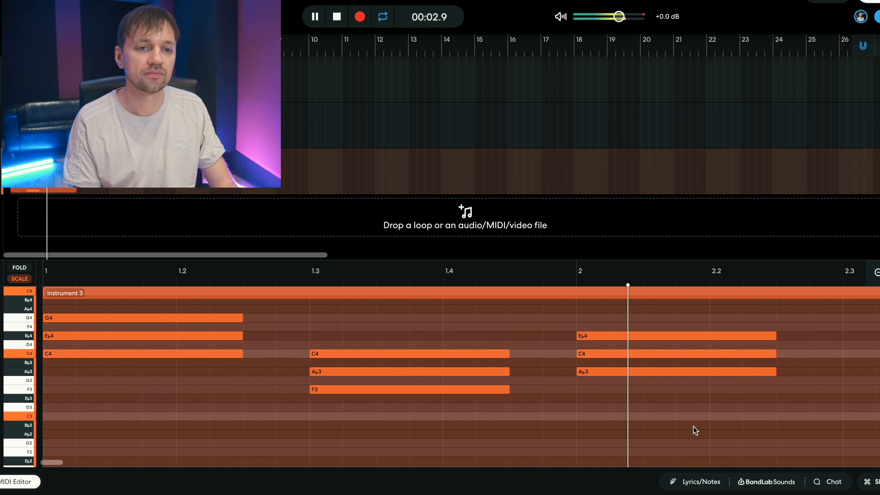
key("space")
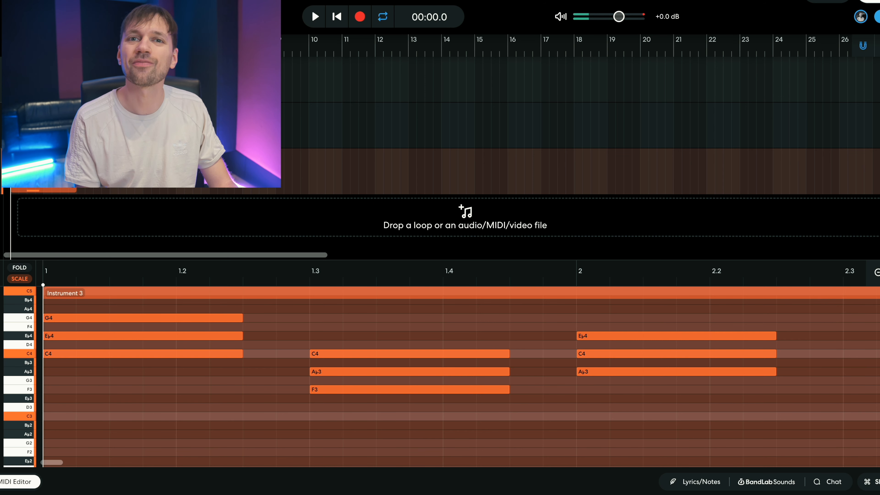
Check the Instrument 2 bass note at beat 2.3.
key("space")
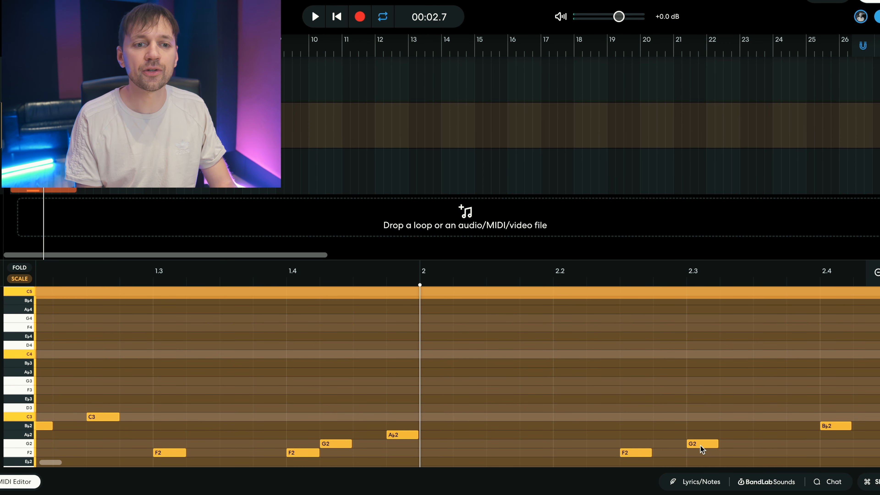
left_click(701, 445)
key("space")
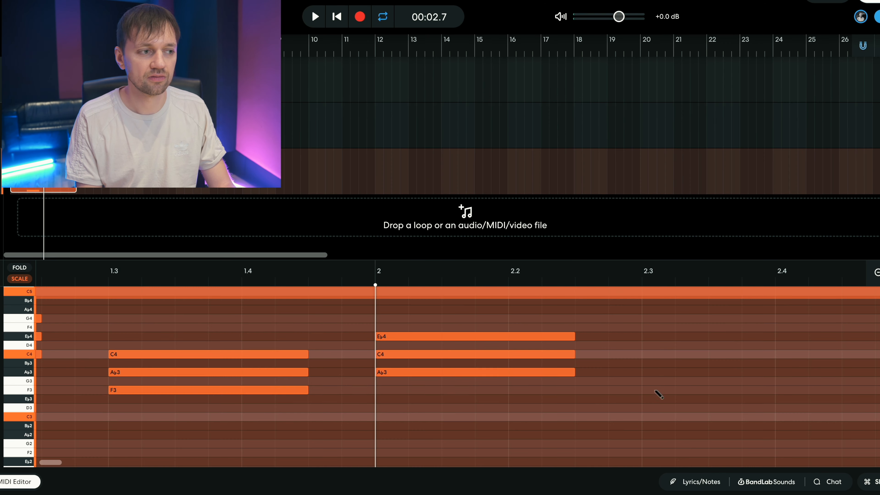
Draw a fourth chord of G3, B♭3 and D4 at beat 2.3 in Instrument 3, audition its notes and play it back.
double_click(659, 390)
left_click_drag(664, 389, 664, 386)
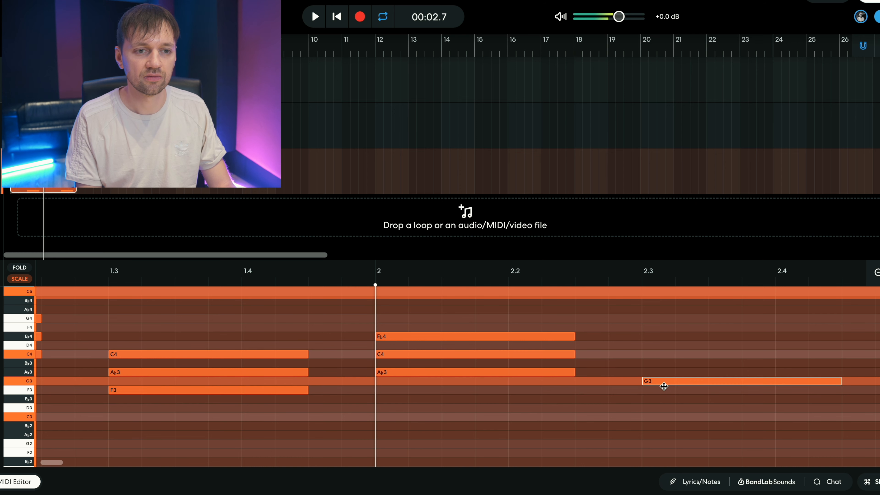
double_click(646, 362)
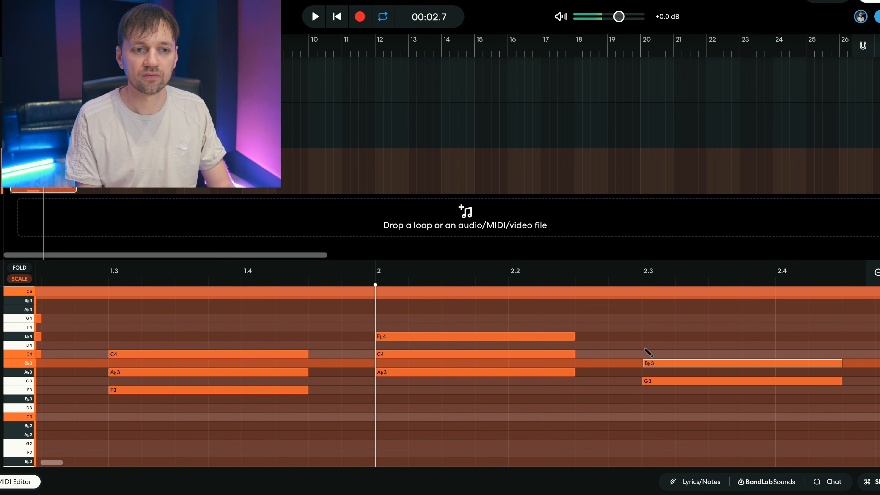
double_click(655, 346)
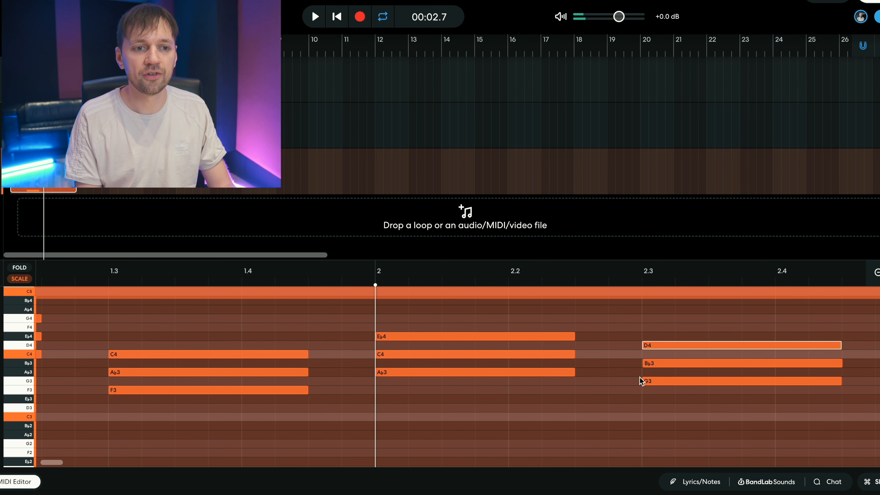
left_click(25, 382)
left_click(678, 367)
left_click(665, 345)
key("space")
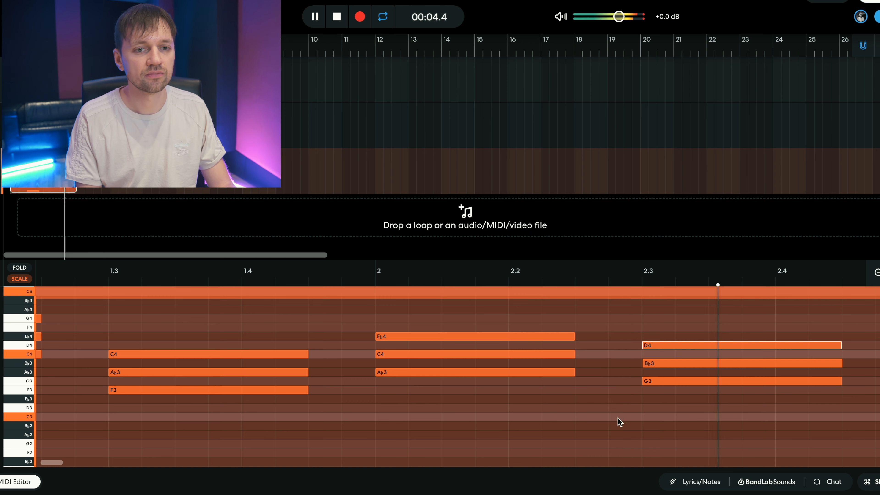
key("space")
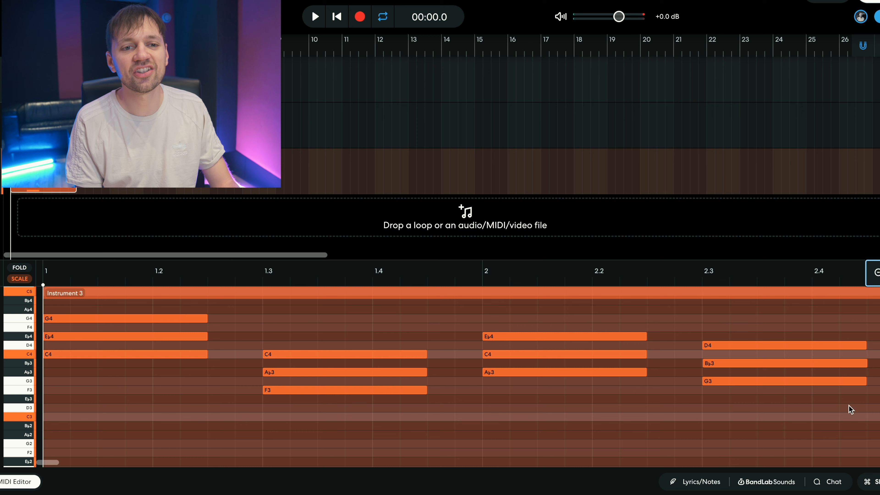
Compare the piano roll with and without the Scale view, and audition the middle note of the fourth chord with playback.
left_click(18, 280)
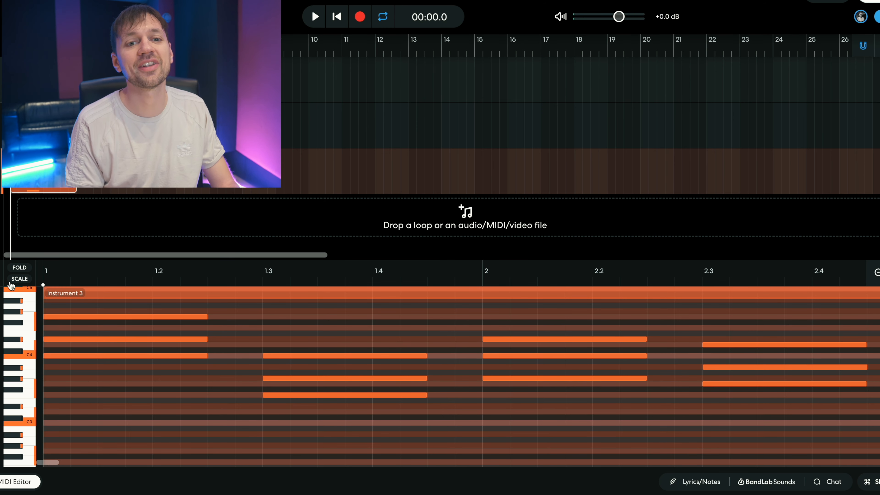
left_click(20, 279)
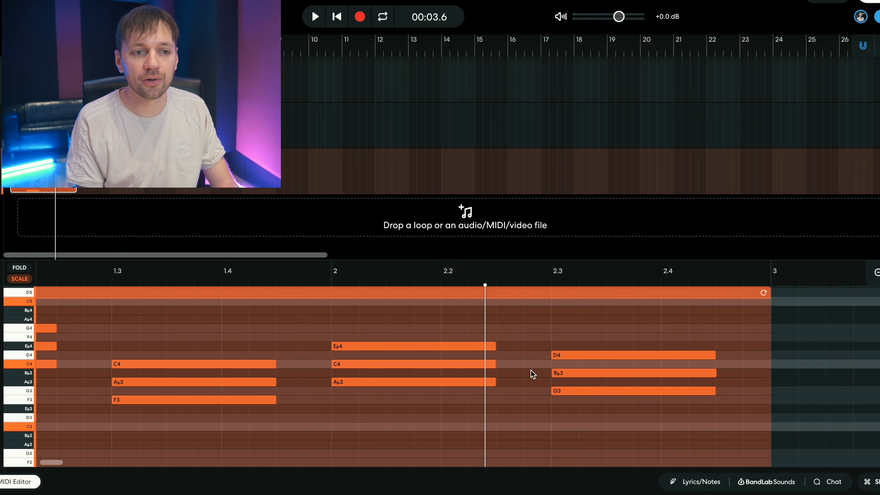
left_click(556, 374)
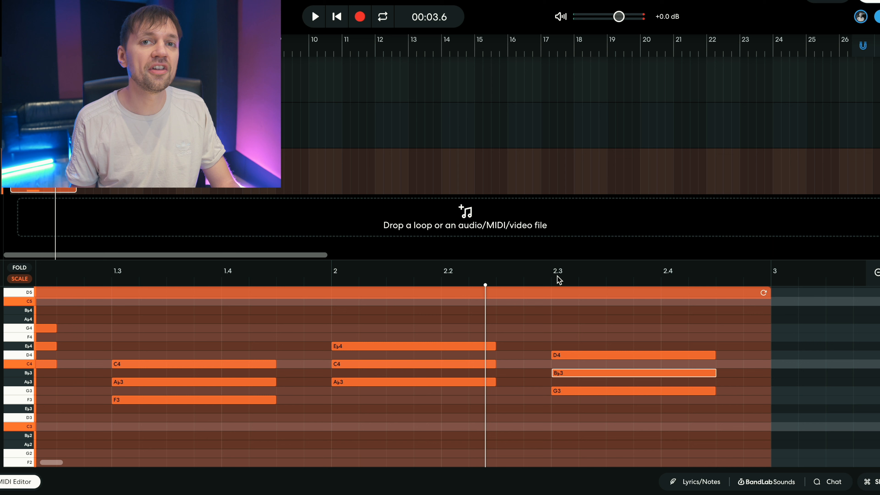
key("space")
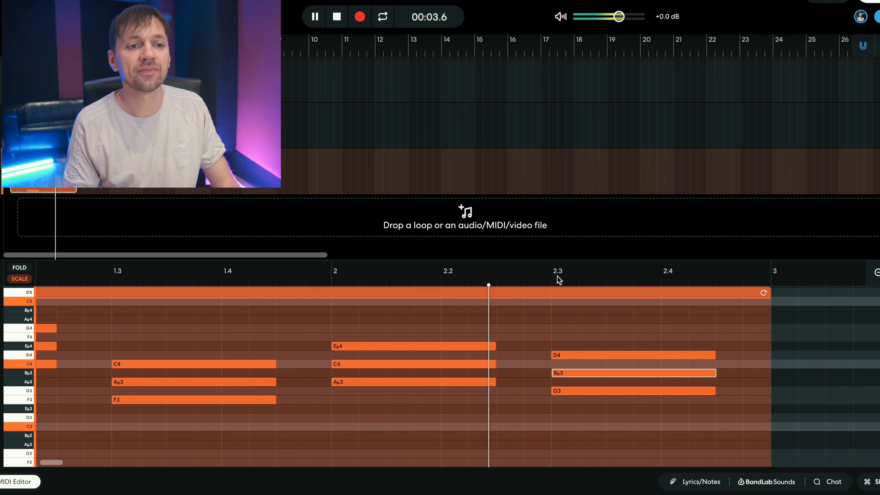
key("space")
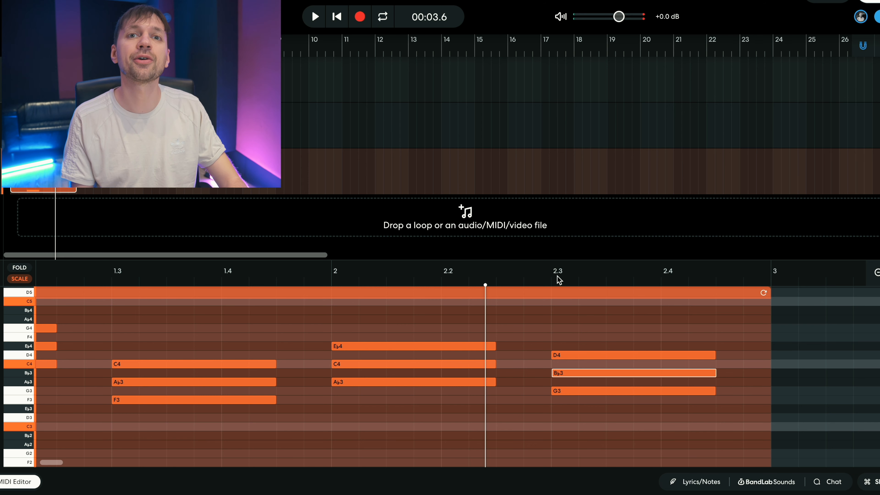
Turn off the Scale view, raise the fourth chord's middle note one semitone to B3, and play back the progression.
left_click(27, 282)
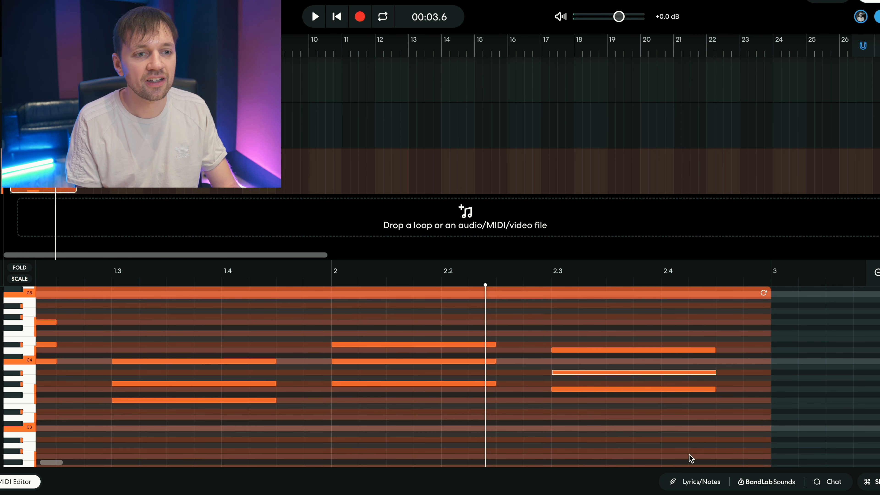
left_click(505, 439)
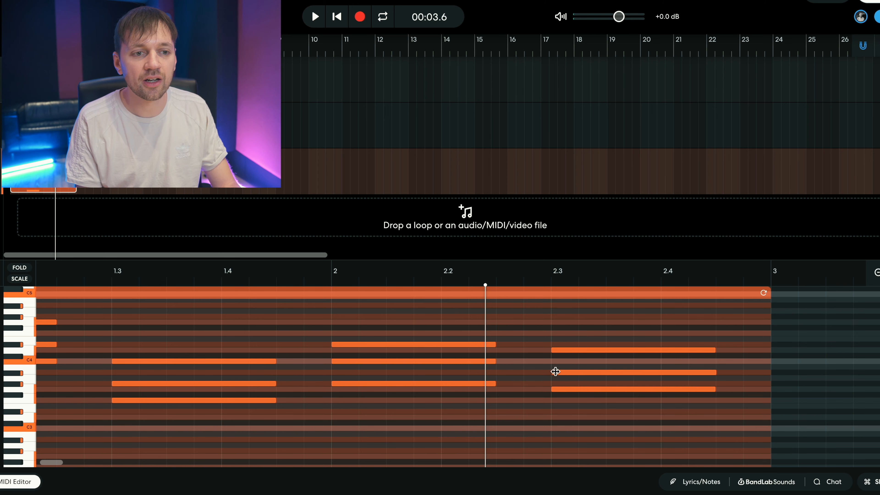
left_click(574, 373)
key("Up")
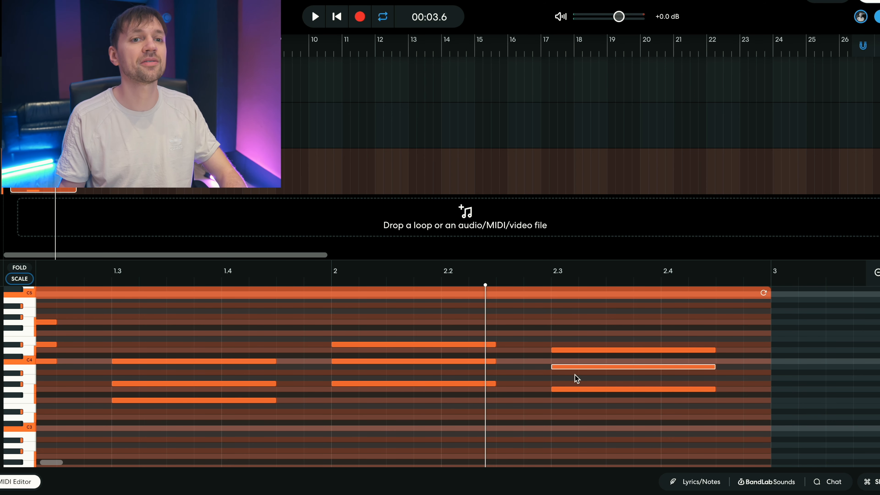
key("space")
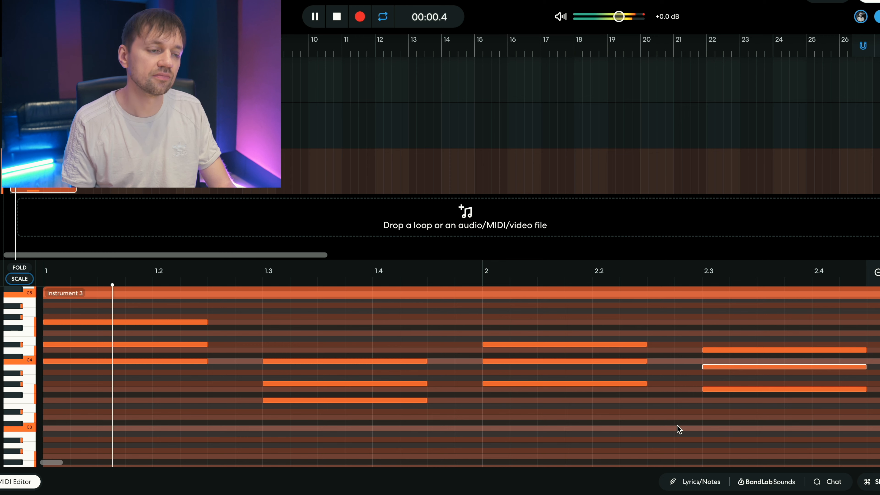
key("space")
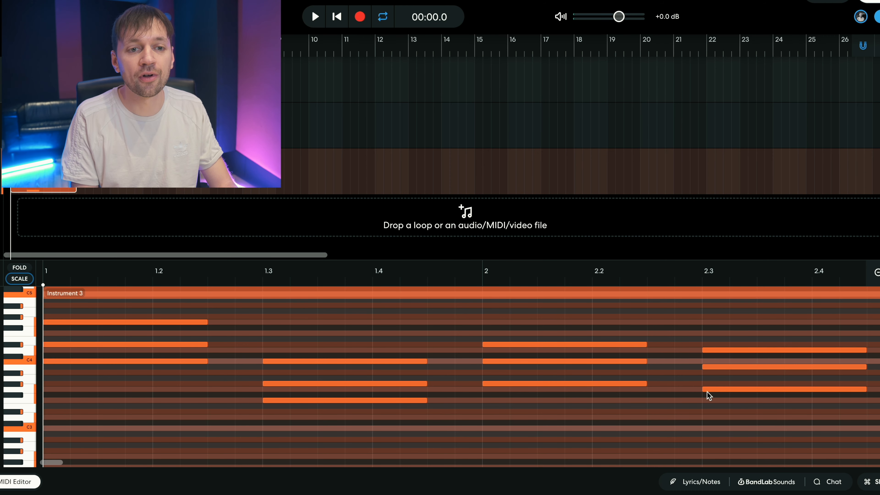
Raise the fourth chord's lowest note one semitone to A♭3, audition its upper notes, and play back the progression.
left_click(711, 389)
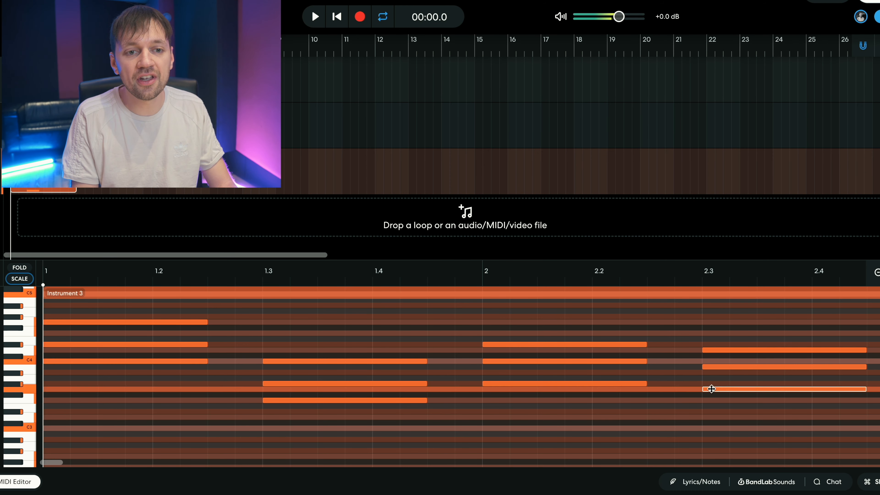
key("Up")
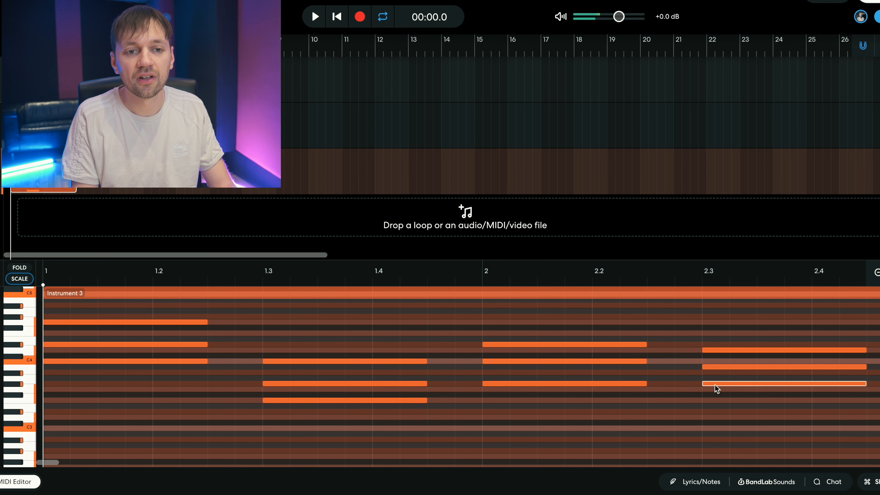
left_click(721, 366)
left_click(721, 350)
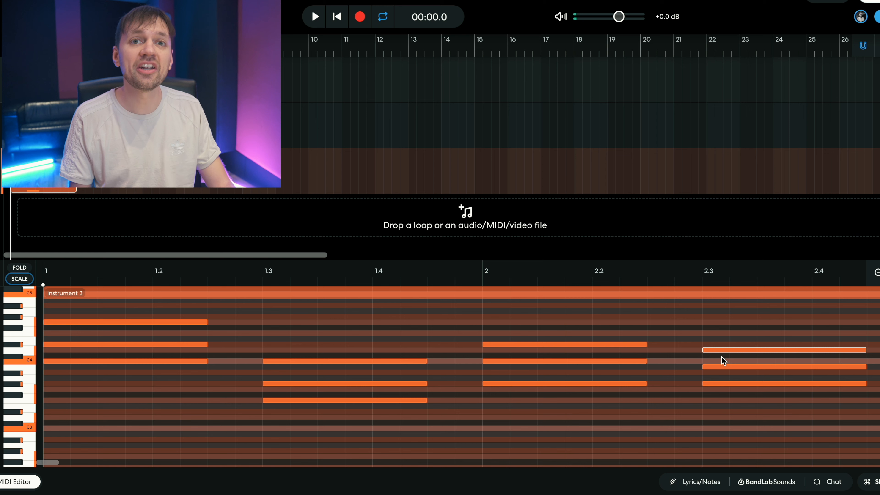
key("space")
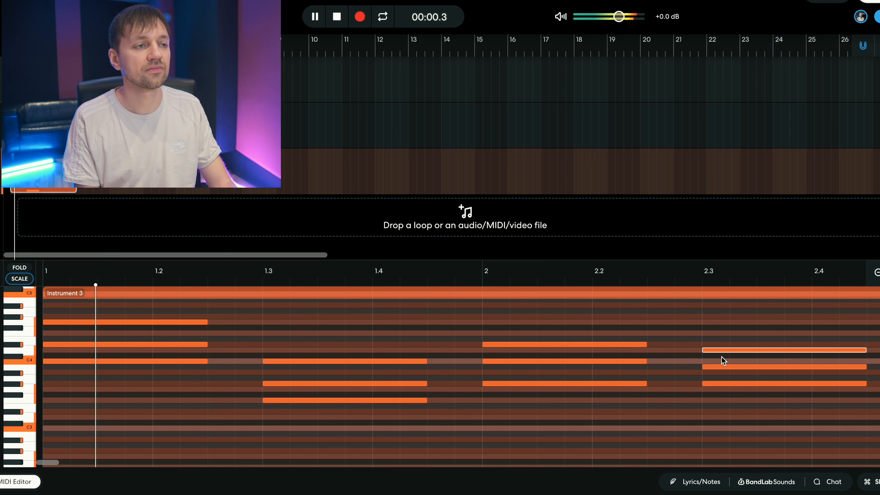
left_click(769, 438)
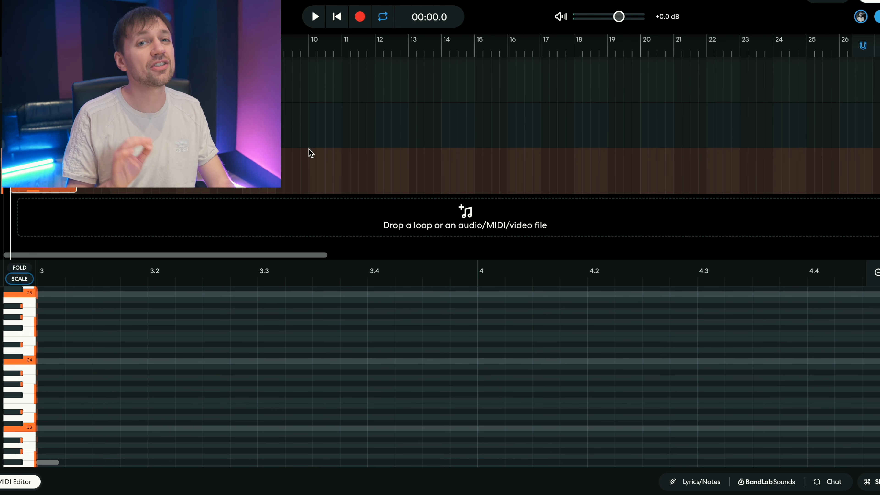
key("space")
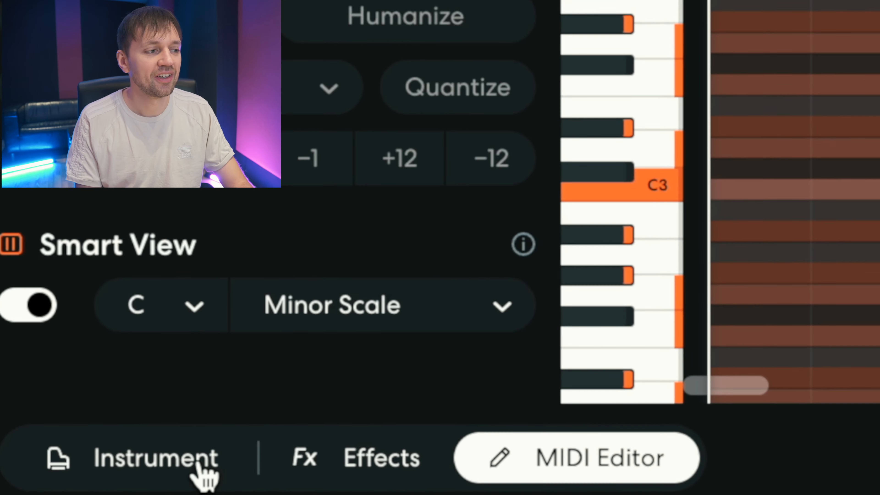
Change Instrument 3's sound to Heart Keys from the Synths category and play it back.
left_click(170, 465)
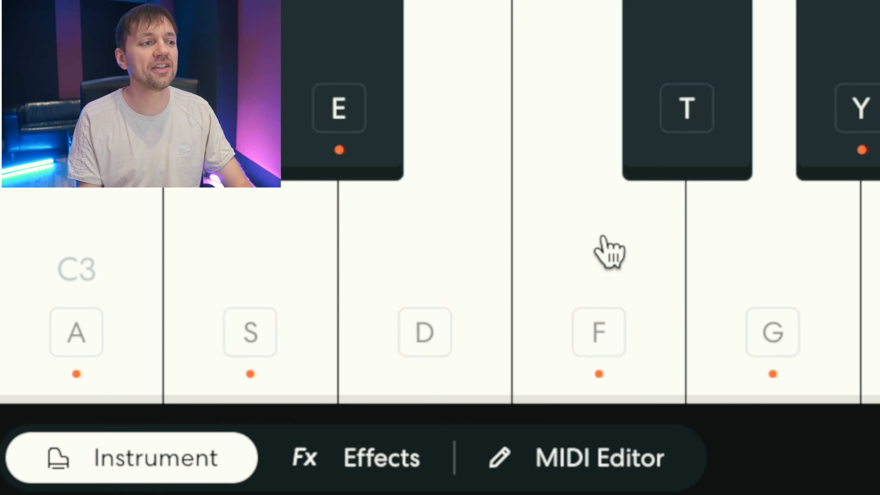
left_click(224, 265)
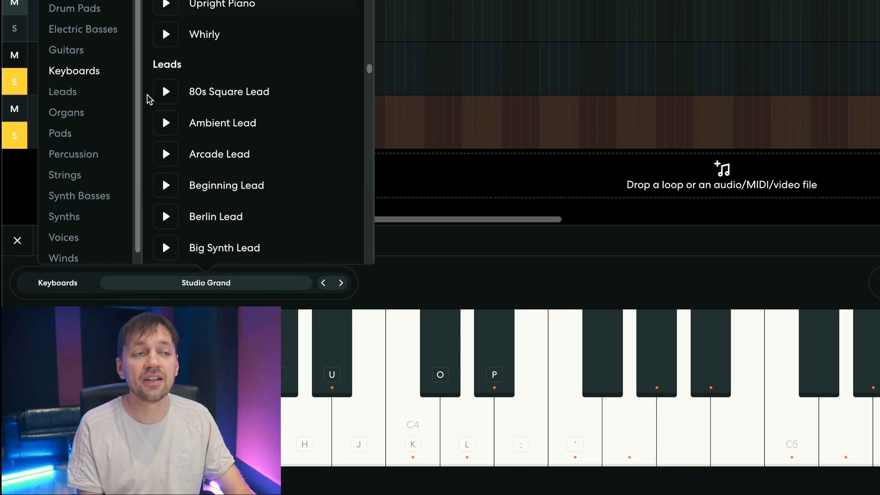
left_click(71, 73)
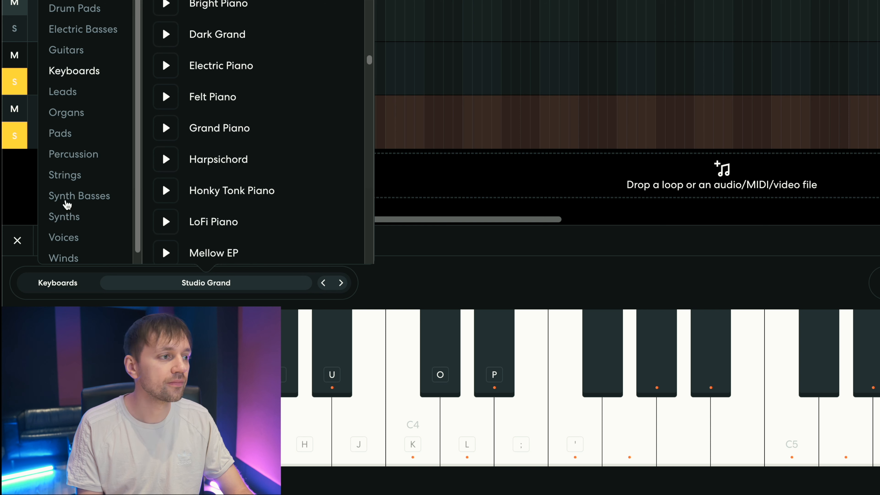
left_click(75, 223)
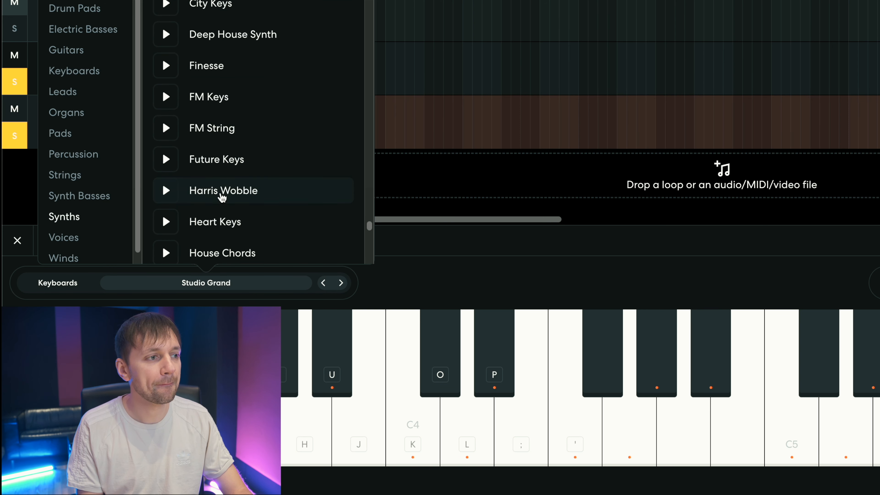
left_click(241, 233)
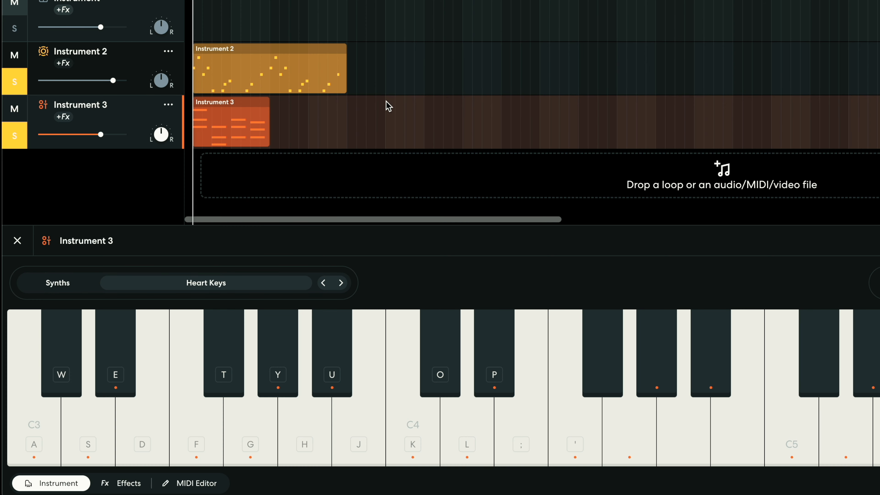
key("space")
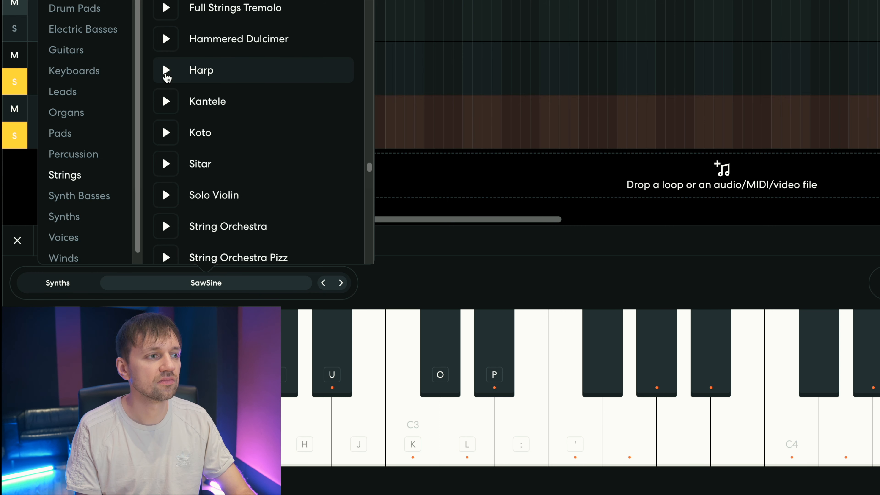
Preview the Harp and String Orchestra sounds, browse the remaining Strings, and preview a sound from the Synths category.
left_click(165, 72)
left_click(162, 225)
scroll(164, 226, "down", 3)
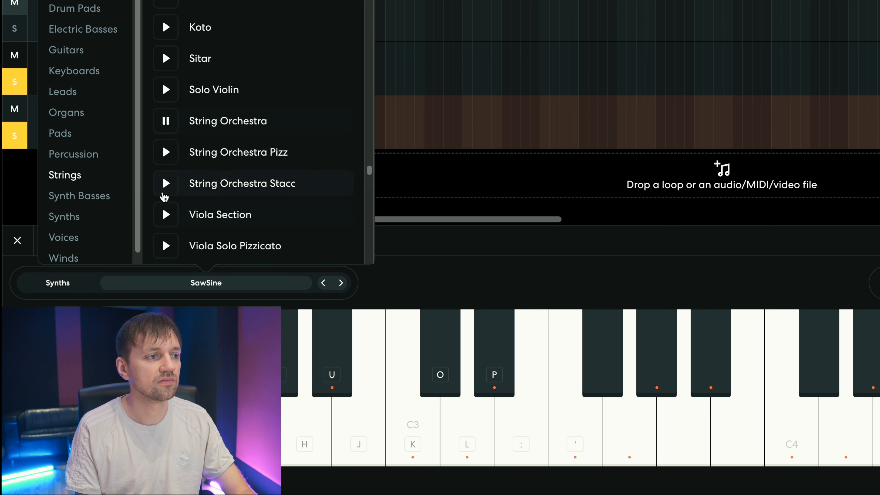
scroll(164, 215, "down", 8)
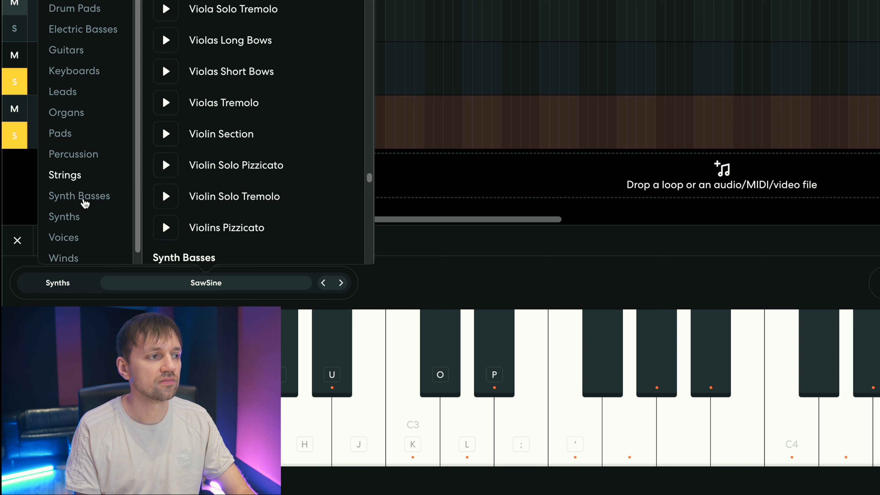
left_click(64, 216)
left_click(165, 88)
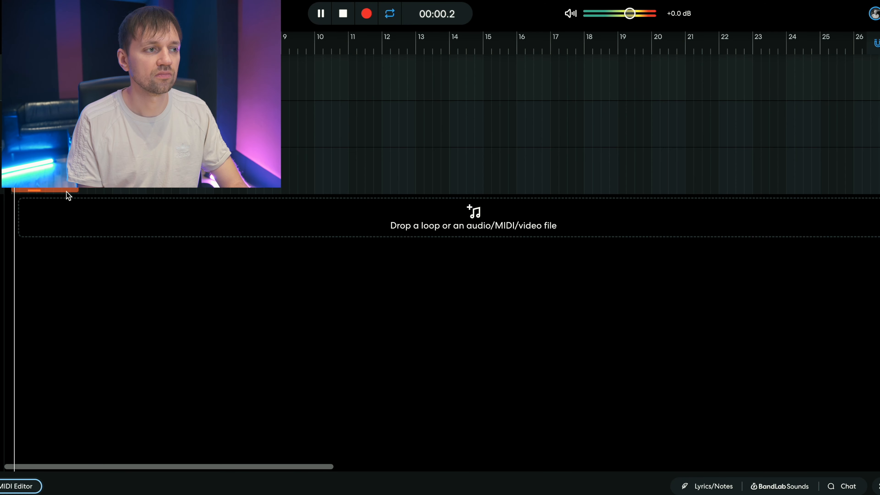
Open the Instrument 3 region in the MIDI Editor and review its chords during playback.
double_click(67, 191)
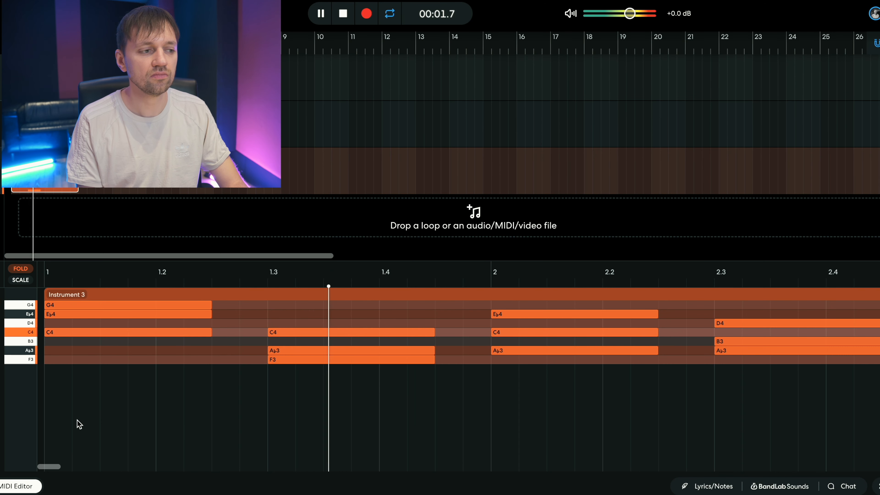
scroll(30, 423, "right", 3)
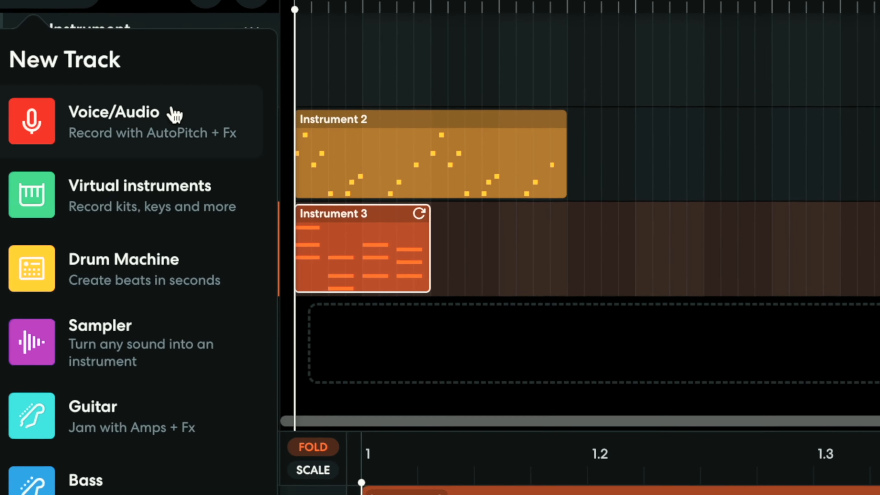
Add a virtual instrument track, search the instruments for g-funk, preview G-Funk Saw, and choose it as the track's sound.
left_click(88, 191)
left_click(151, 320)
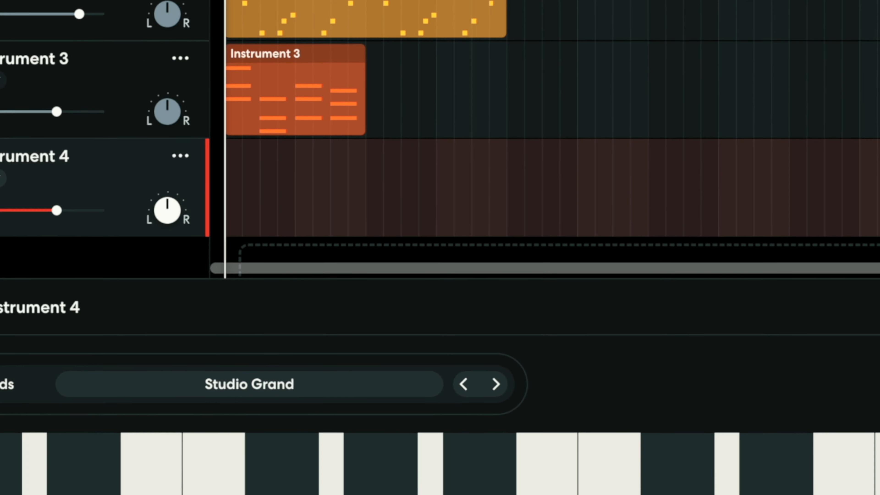
left_click(227, 391)
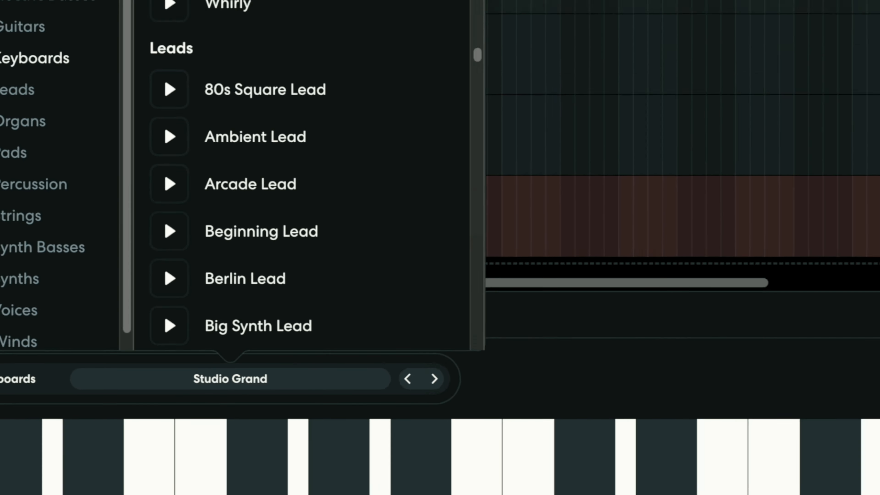
type("f")
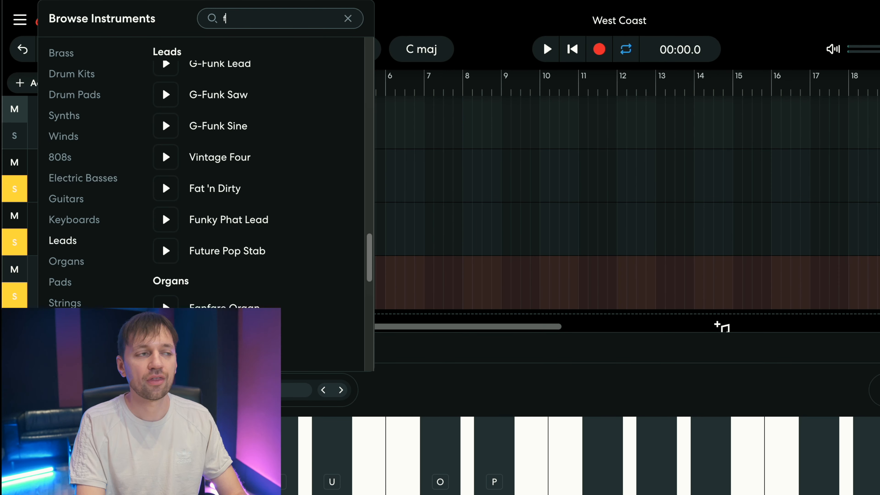
key("BackSpace")
type("g-funk")
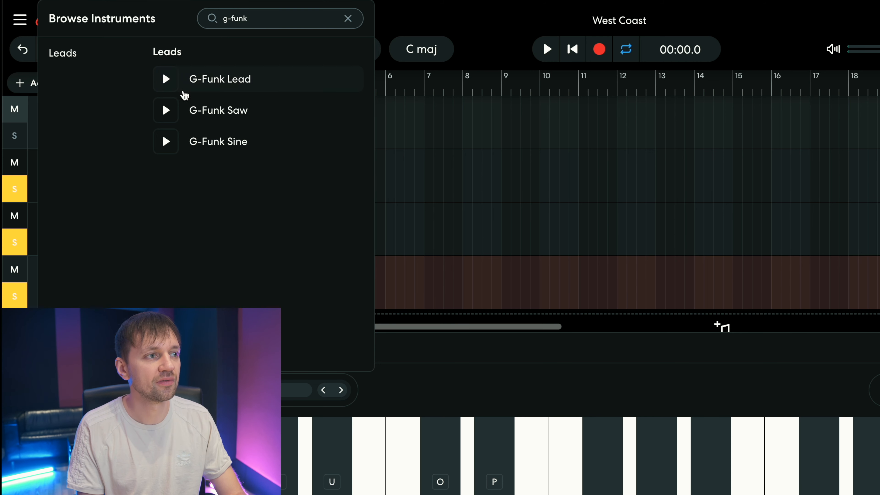
left_click(166, 110)
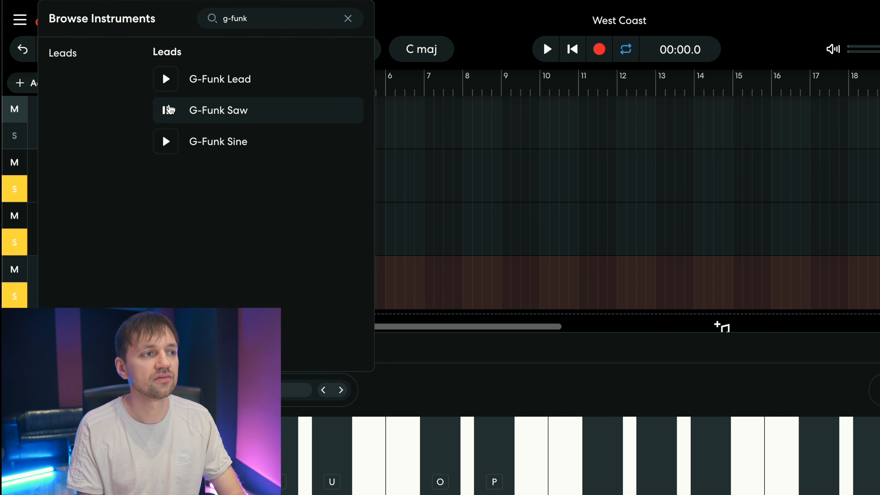
left_click(208, 111)
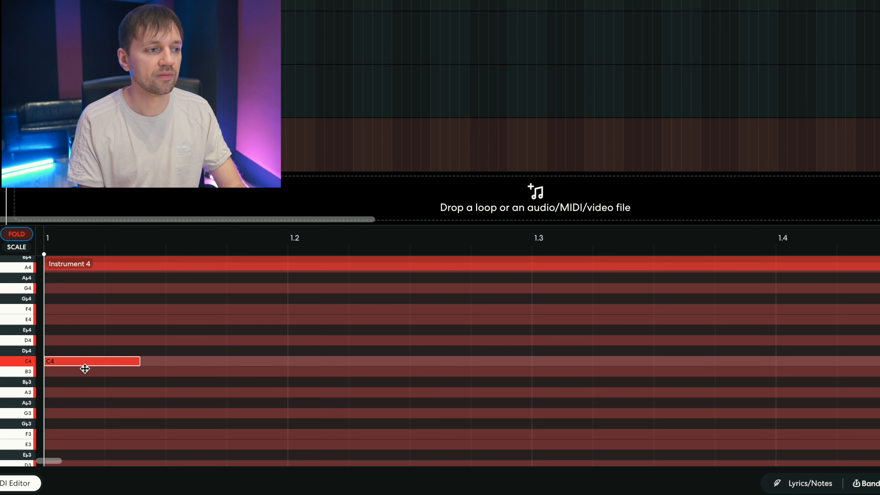
Raise Instrument 4's opening C4 note to E♭4, play it back, and raise it further to E♭5.
left_click_drag(83, 364, 85, 339)
key("space")
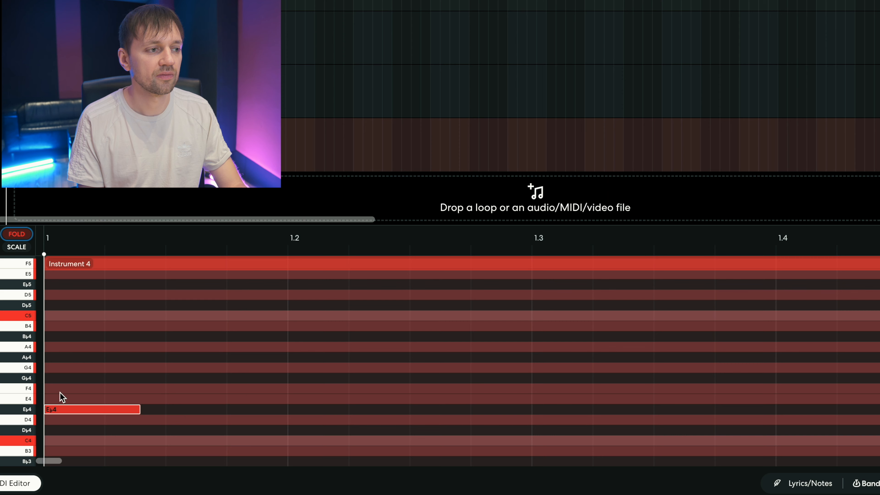
left_click_drag(62, 405, 73, 285)
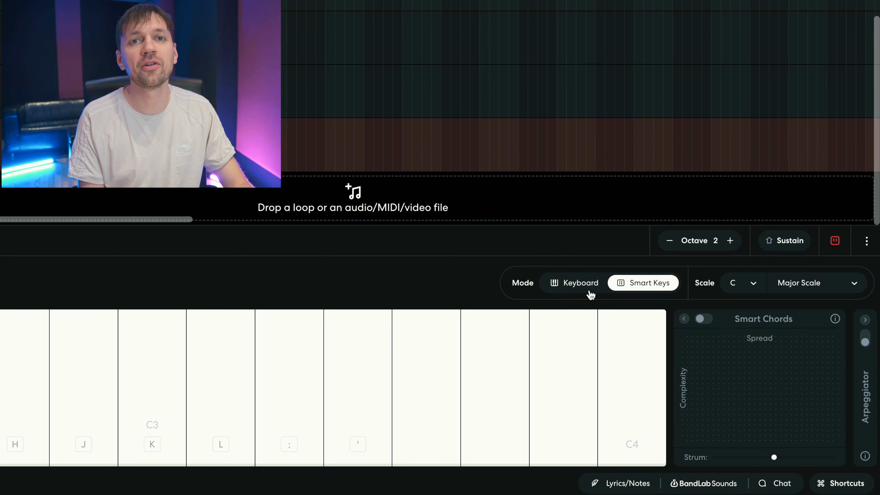
Compare the Keyboard layout with Smart Keys, return to Smart Keys, and set its scale to C Minor Scale.
left_click(582, 284)
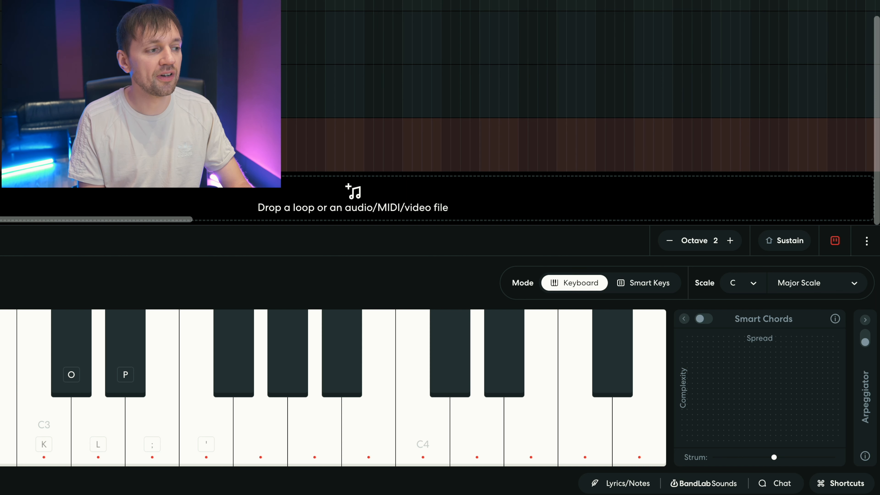
left_click(650, 287)
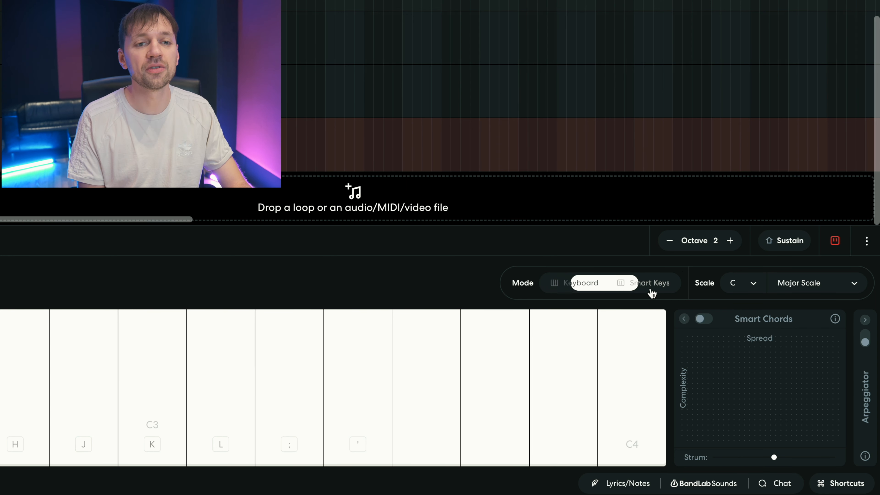
left_click(747, 291)
left_click(803, 285)
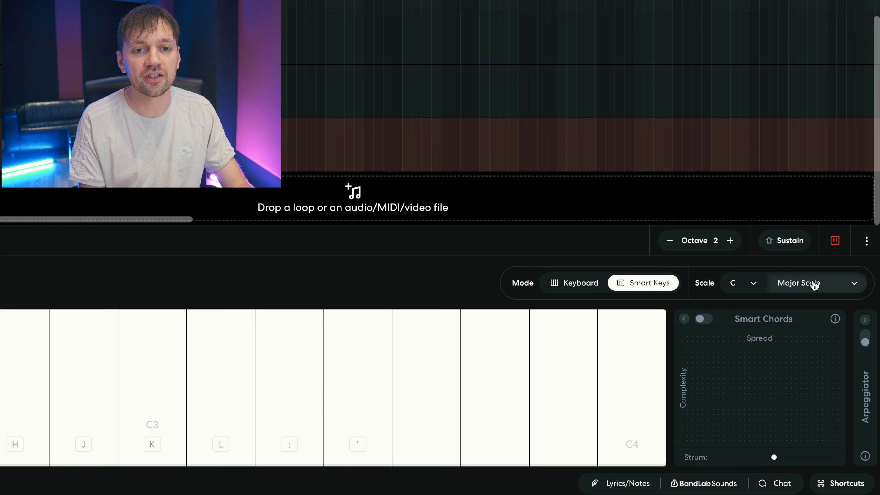
left_click(808, 301)
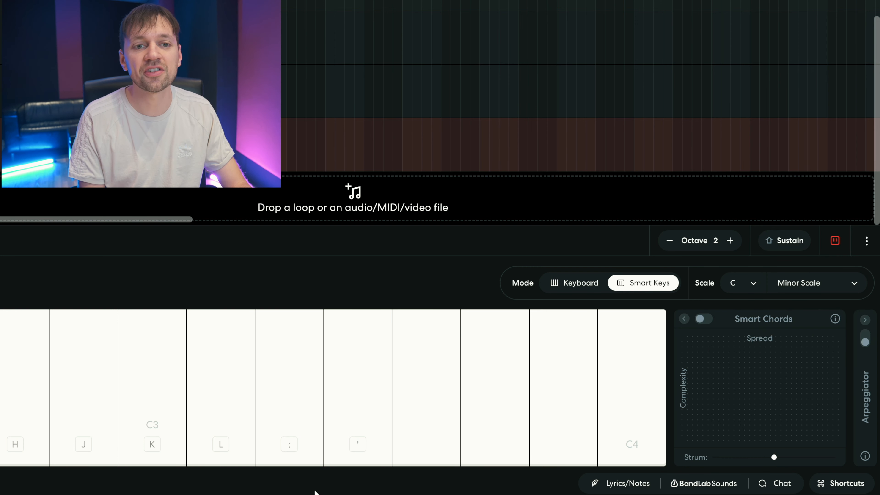
Audition two of the lower Smart Keys, raise the octave to 3, and sweep across the higher keys.
mouse_move(84, 436)
left_mouse_down()
mouse_move(536, 429)
mouse_move(86, 432)
left_mouse_up()
left_click_drag(179, 433, 179, 433)
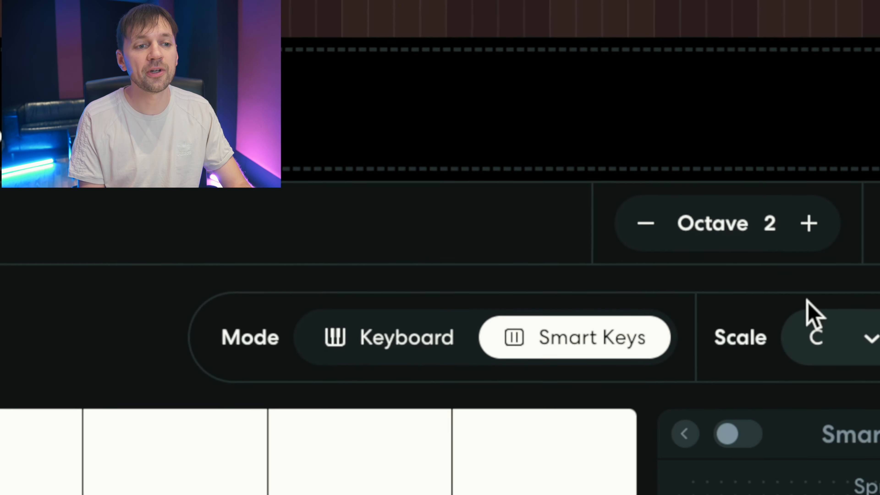
left_click(809, 223)
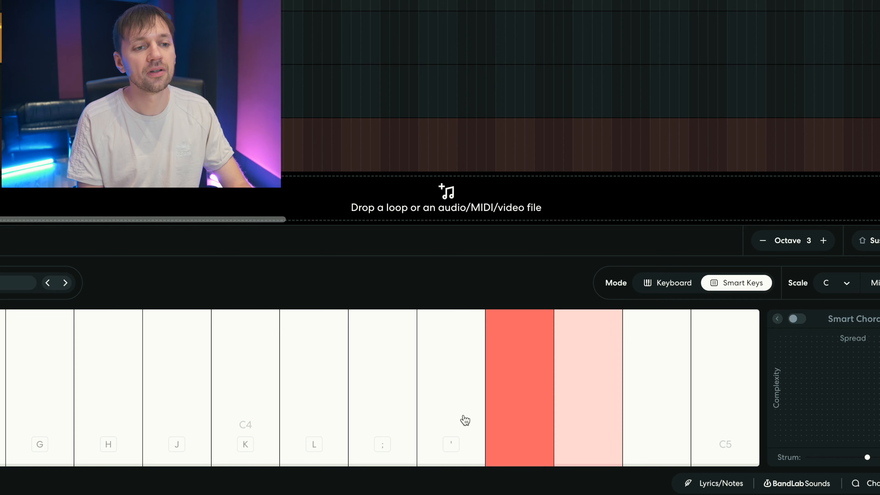
mouse_move(464, 417)
left_mouse_down()
mouse_move(151, 417)
mouse_move(690, 391)
left_mouse_up()
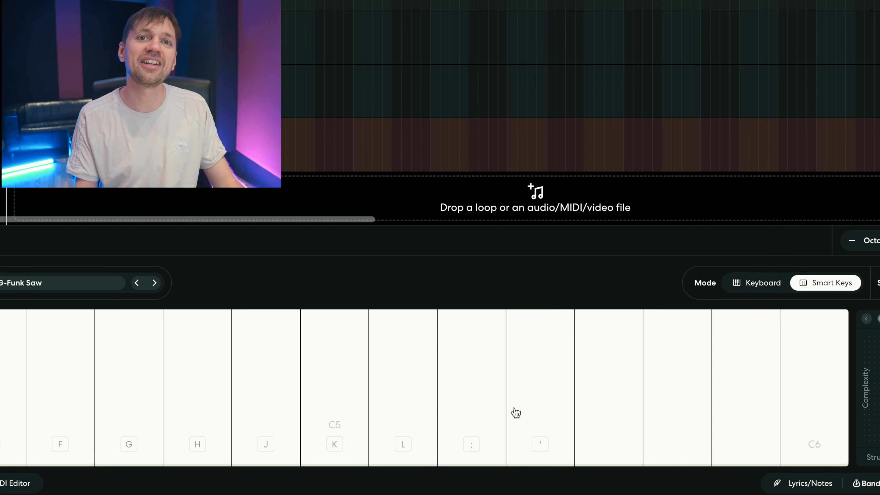
Try out lead melody notes from C4 upward on the Smart Keys while the beat plays.
left_click(27, 392)
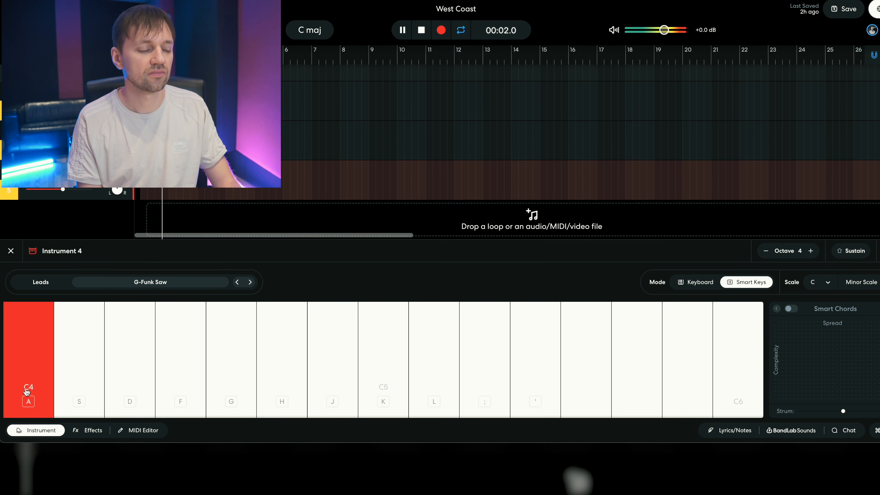
left_click(120, 369)
left_click(91, 372)
left_click(239, 368)
left_click(264, 375)
left_click(243, 376)
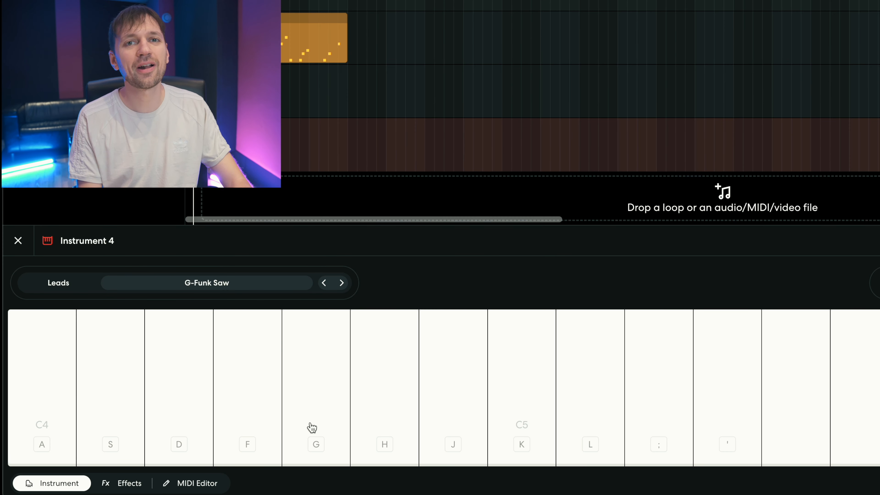
Create a region at the start of the Instrument 4 track and show only the scale's notes in the MIDI Editor.
right_click(212, 159)
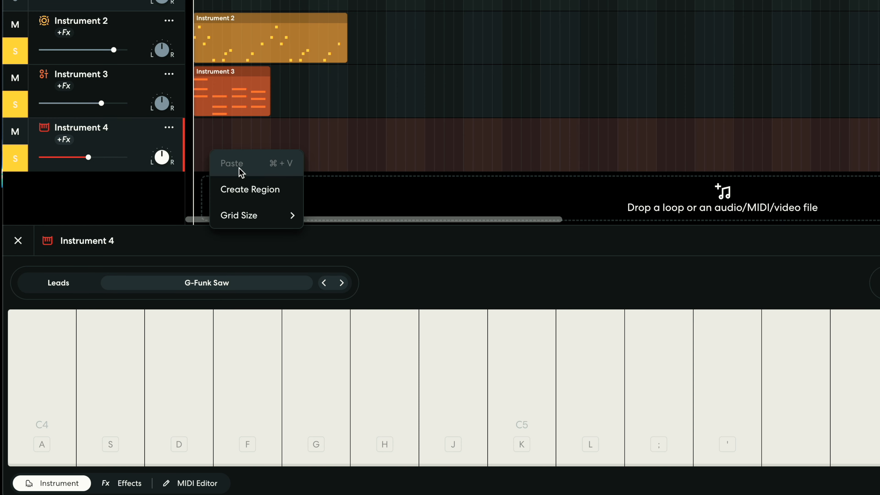
left_click(239, 191)
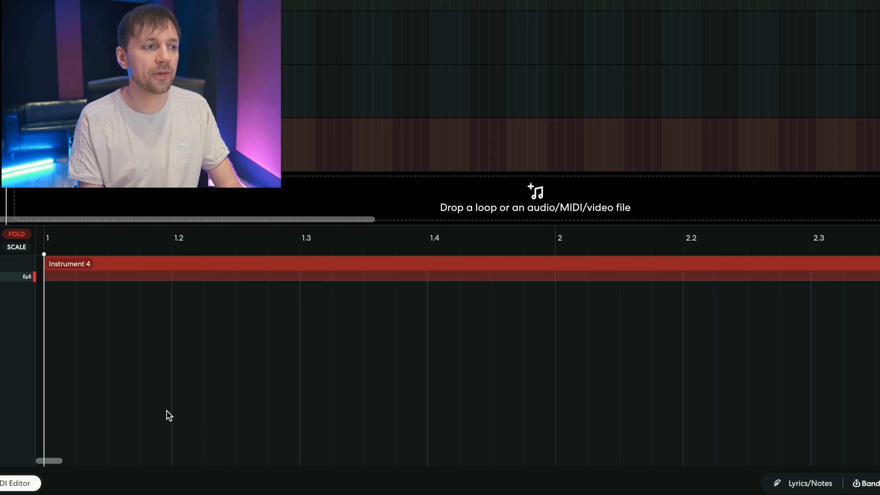
left_click(16, 248)
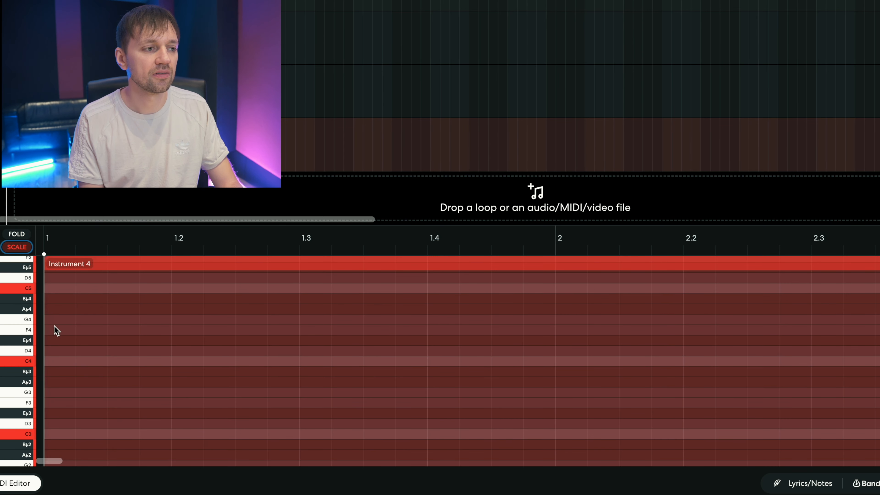
Place an E♭5 note at the start of bar 1, audition it, and lengthen it to about beat 1.3.
left_click_drag(79, 321, 73, 272)
scroll(74, 308, "up", 3)
key("space")
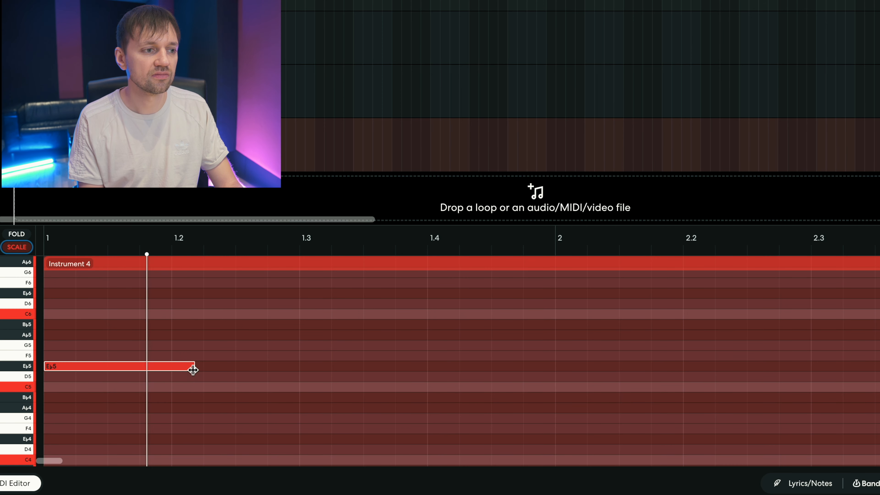
key("space")
Add a C4 note from beat 1.3 to about bar 2 and play back the melody.
scroll(298, 408, "down", 3)
left_click(311, 367)
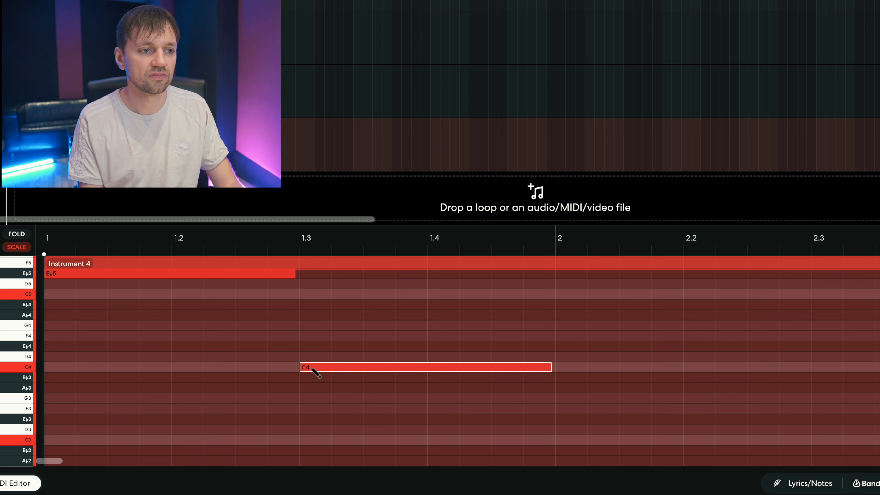
key("space")
scroll(317, 450, "down", 2)
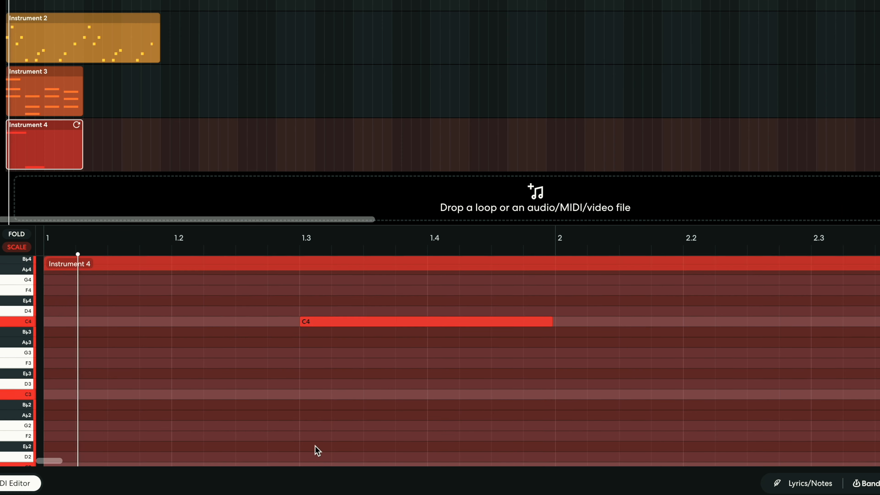
scroll(317, 449, "up", 2)
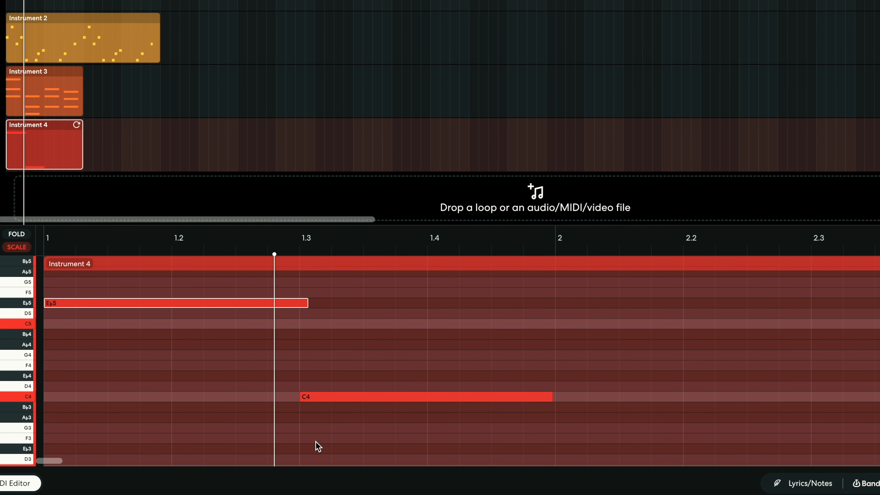
Complete the bar 2 phrase with E♭4 at beat 2.2, D4, C5 at 2.3, and a G4 extended to shortly before bar 3.
scroll(317, 447, "right", 7)
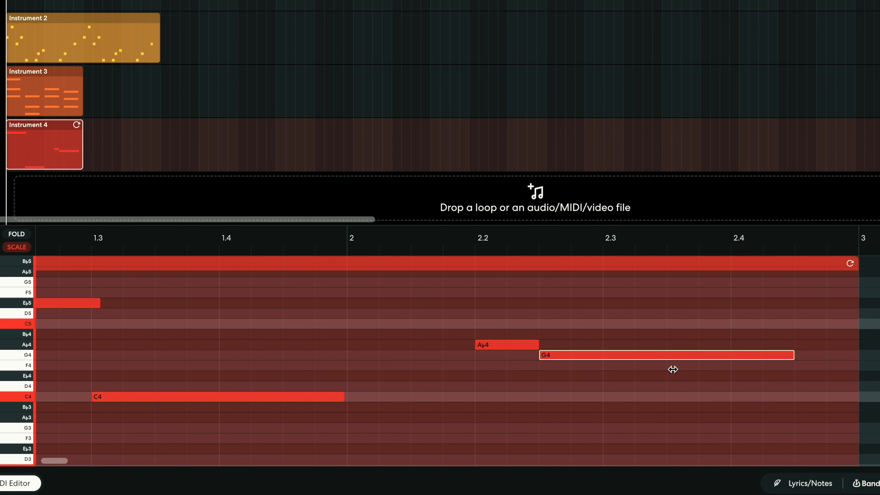
left_click_drag(673, 369, 566, 371)
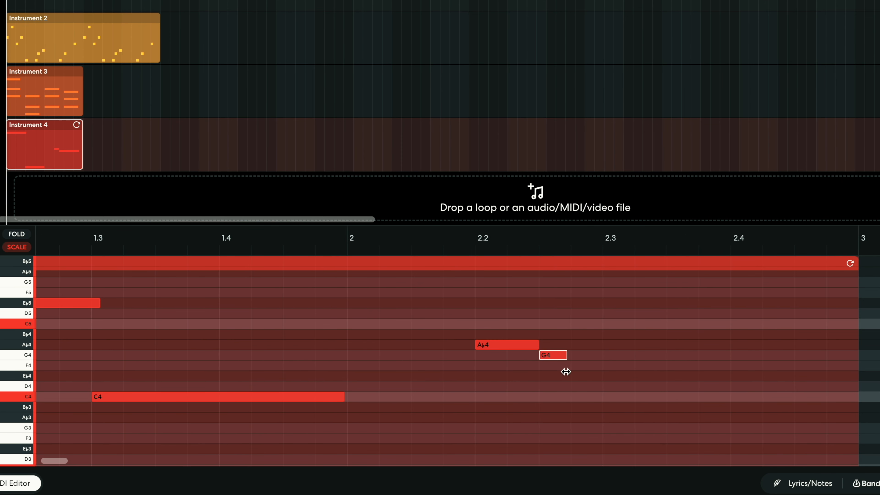
left_click_drag(716, 314, 716, 305)
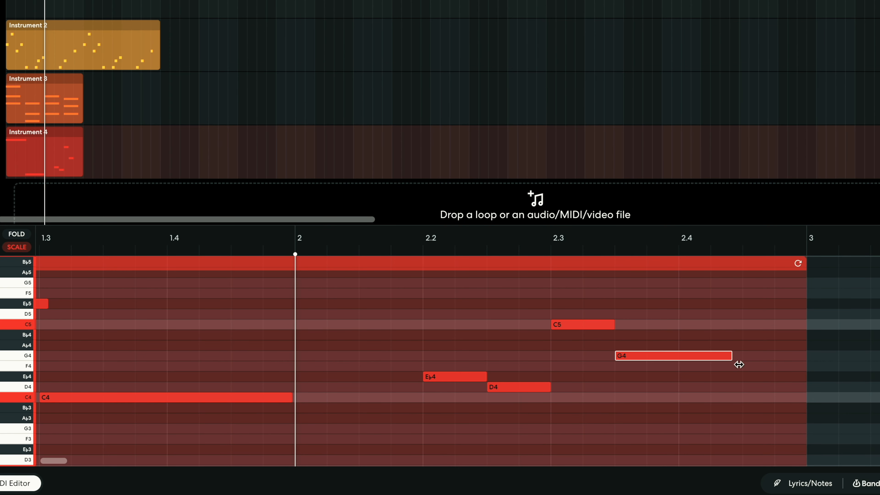
left_click_drag(762, 367, 769, 368)
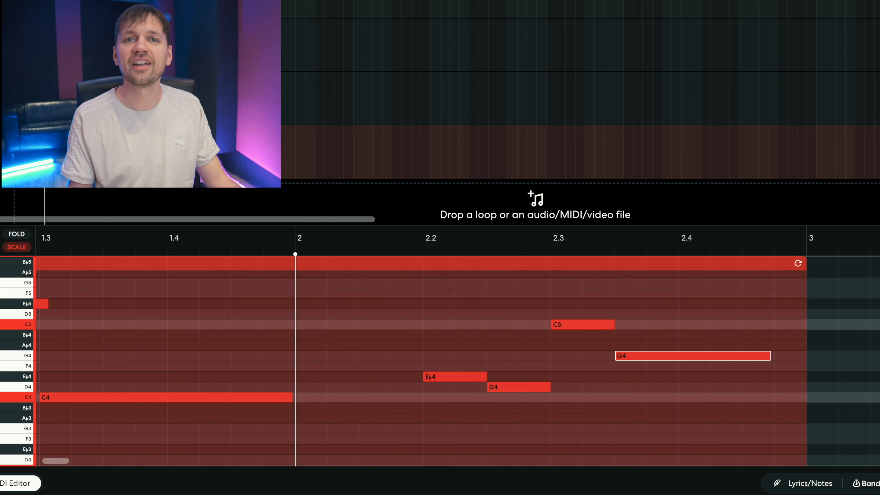
Play back the Instrument 4 melody from the start and fold the MIDI Editor to the used notes for review.
key("Return")
key("space")
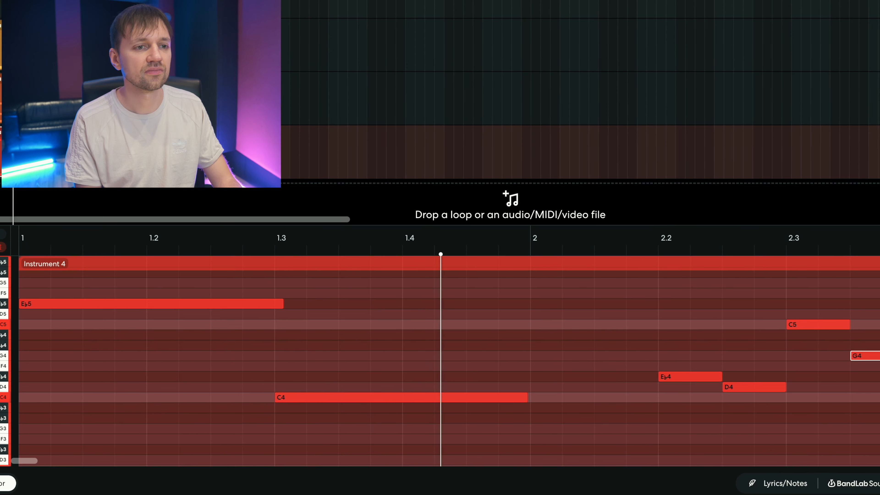
key("f")
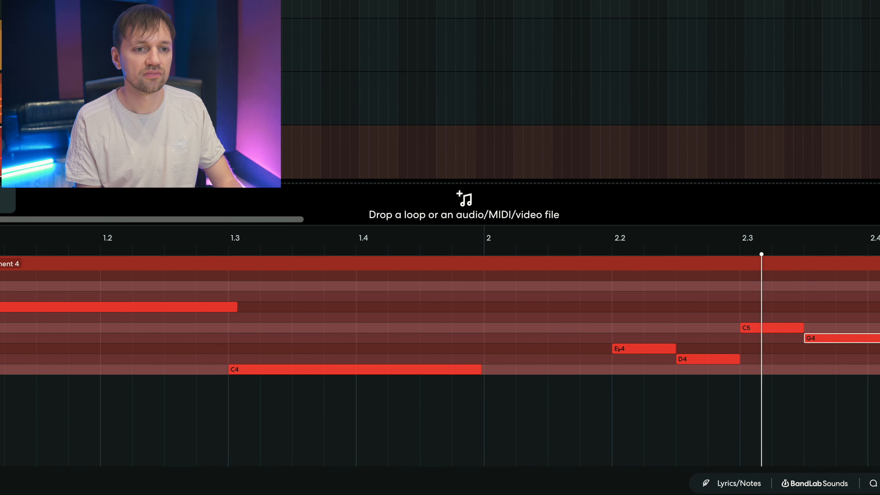
left_click(69, 371)
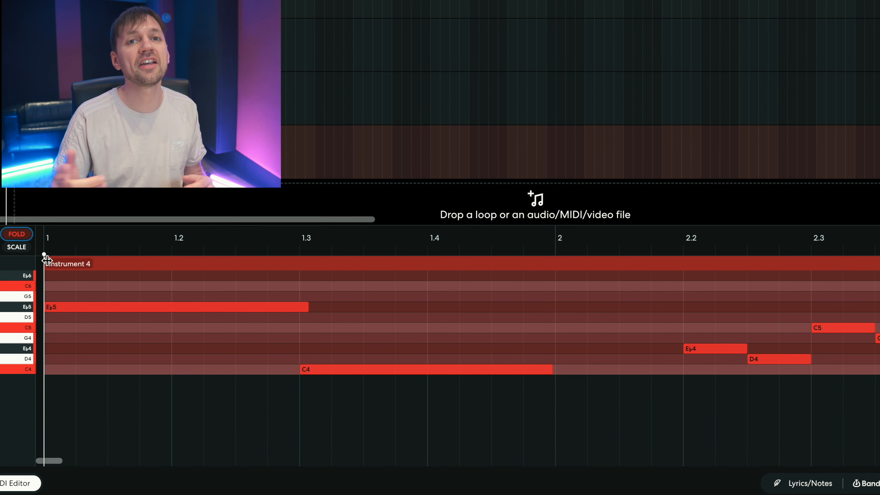
Return to the scale note view, raise all Instrument 4 notes one octave so the melody starts on E♭6, and play it back.
left_click(16, 247)
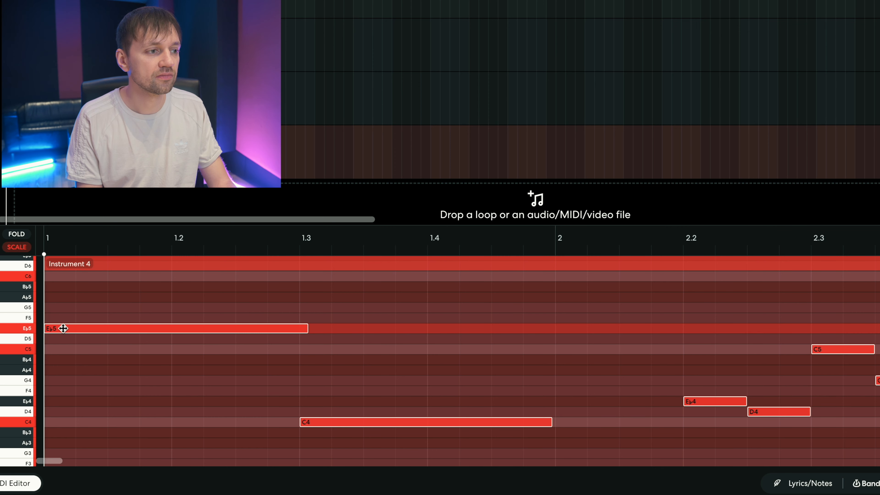
scroll(63, 327, "up", 3)
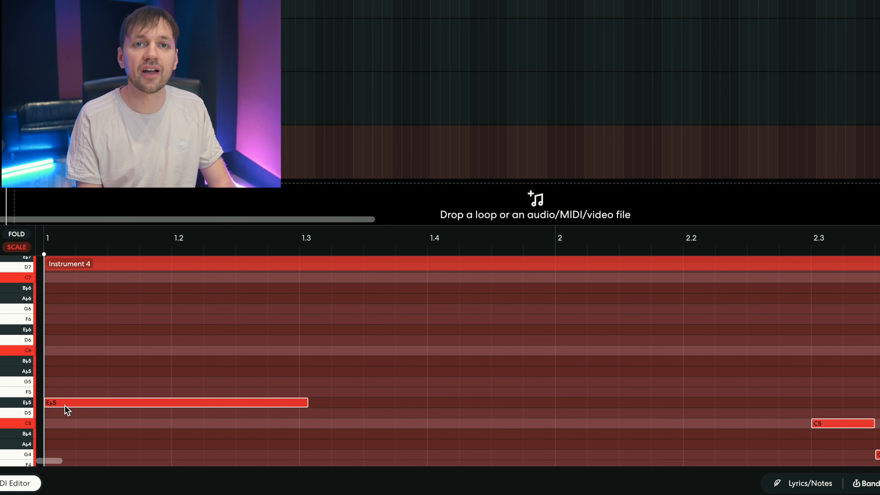
left_click_drag(71, 405, 72, 334)
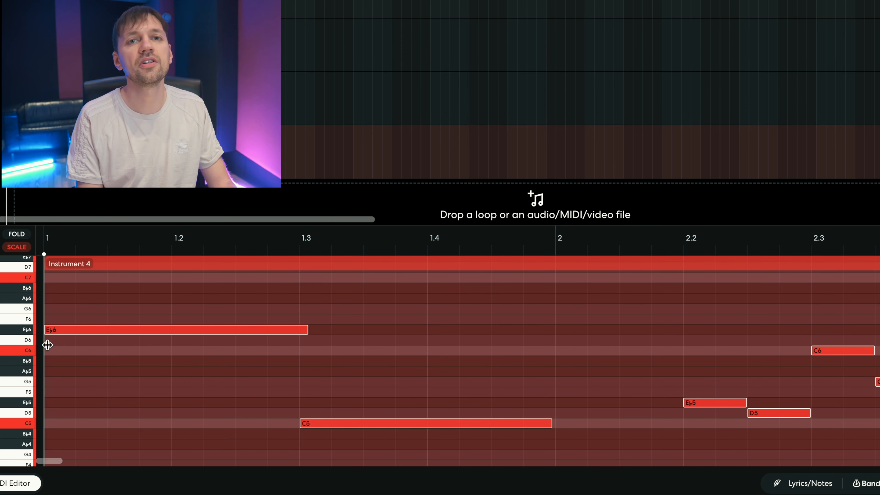
key("space")
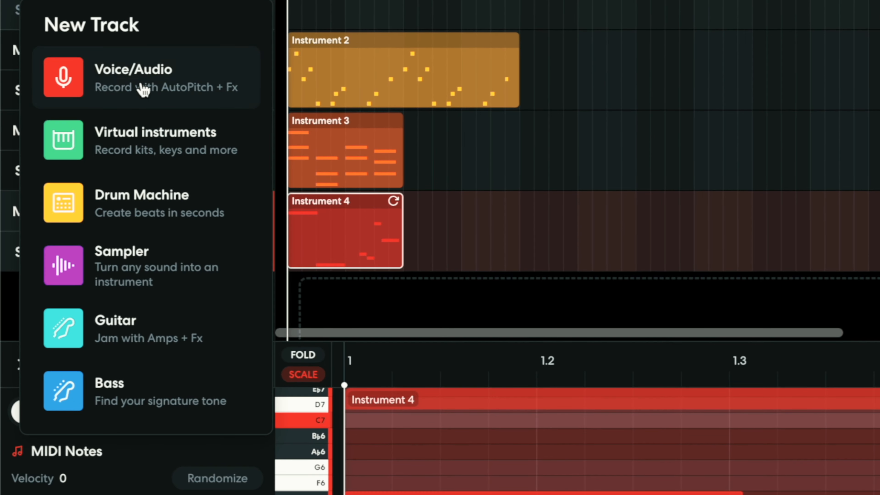
Add a virtual instrument track and load the Boom Bap Classic kit from the Drum Pads category after previewing it.
left_click(126, 137)
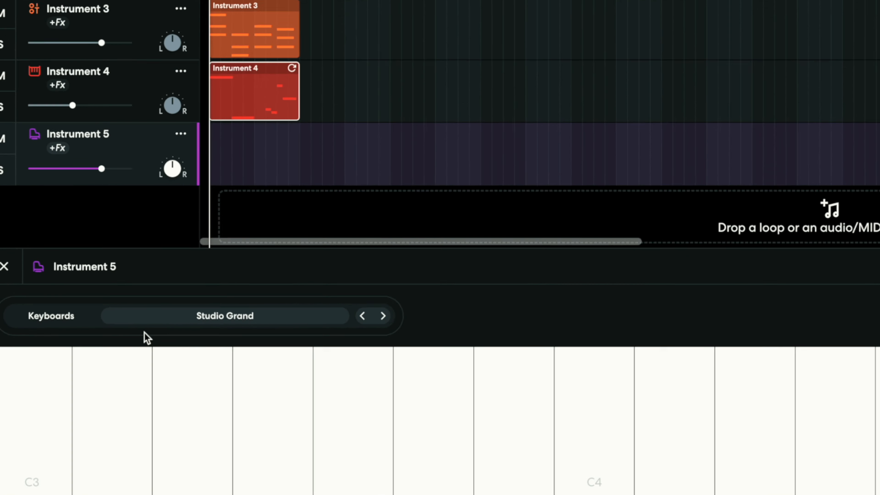
left_click(163, 401)
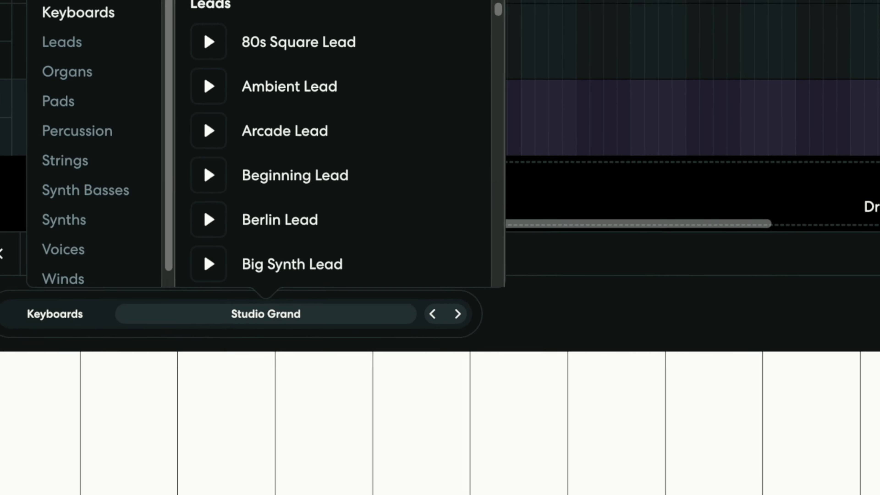
left_click(61, 98)
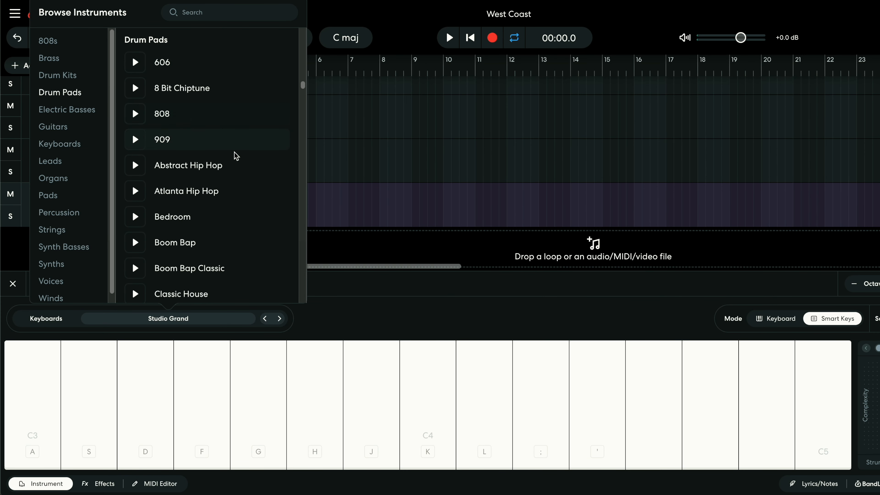
scroll(234, 154, "down", 1)
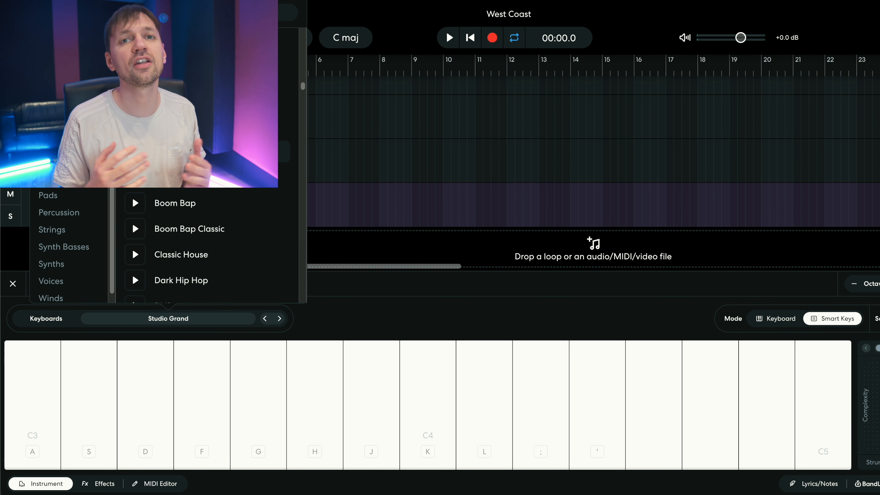
scroll(136, 219, "down", 1)
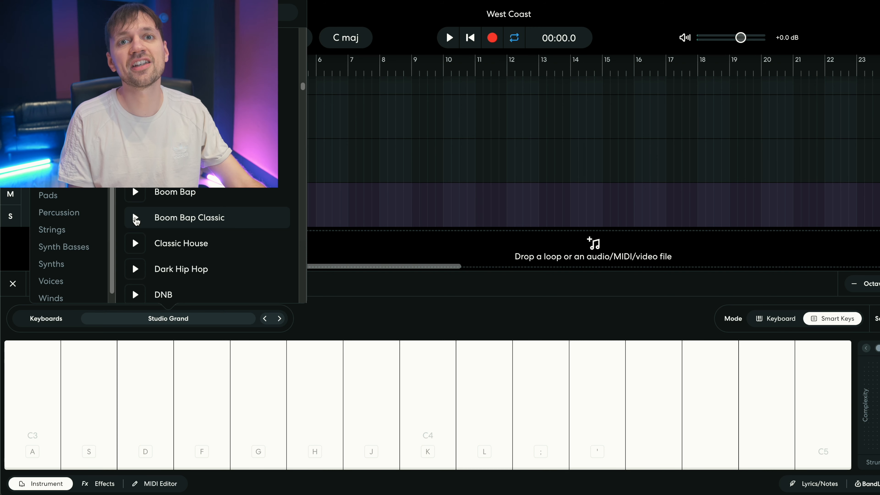
left_click(136, 219)
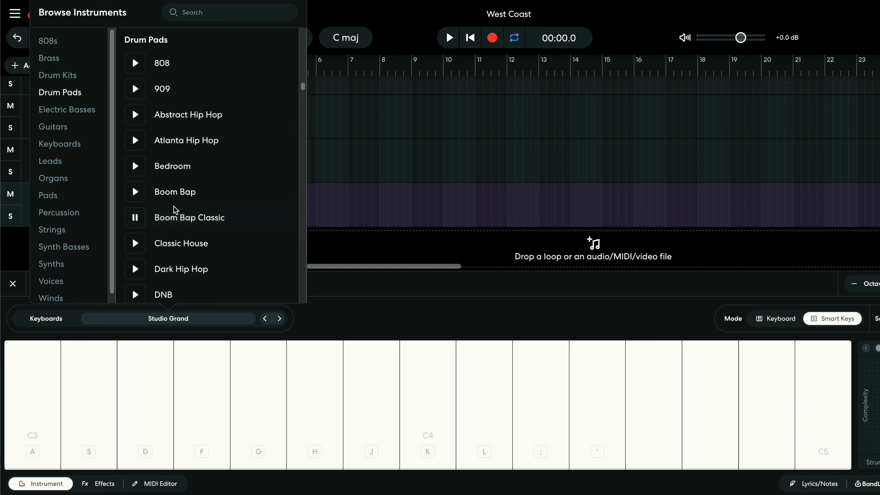
left_click(174, 213)
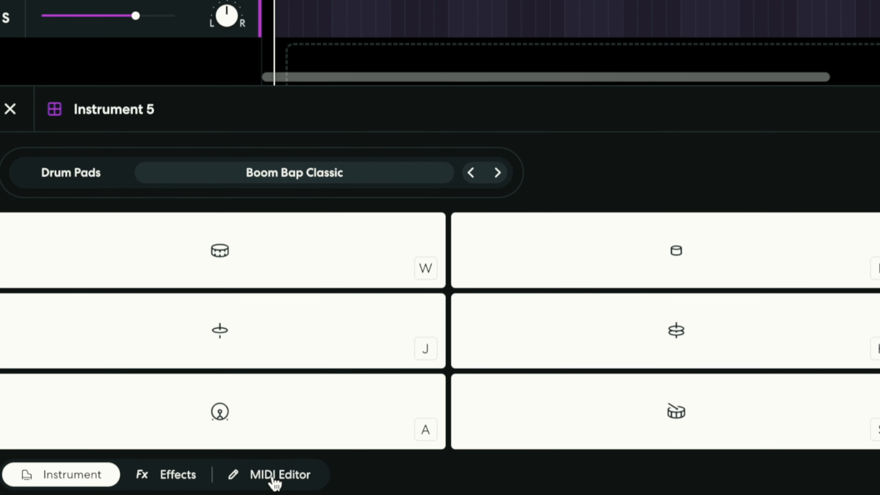
Open the new drum track's MIDI editor, place snare hits on beats 1.2 and 1.4, and play them back.
left_click(275, 480)
scroll(485, 384, "down", 5)
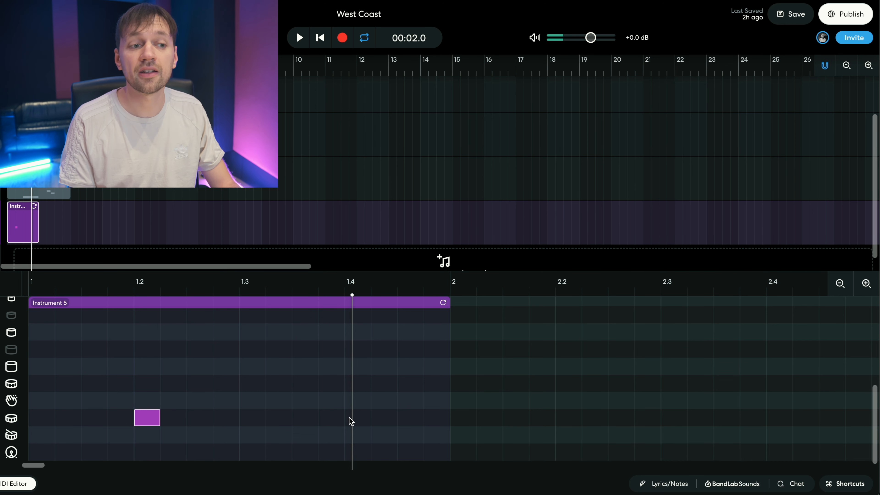
left_click(359, 420, "super")
left_click_drag(365, 419, 355, 418)
key("Return")
key("space")
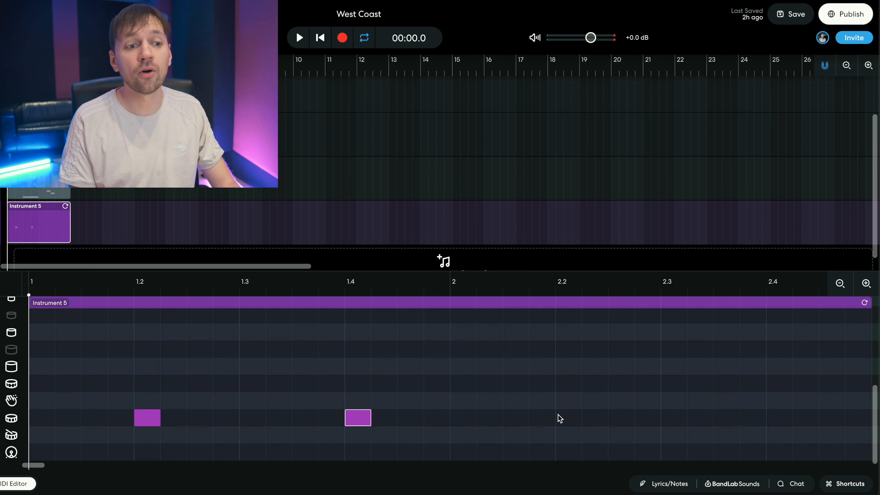
Place snare hits on beats 2.2 and 2.4 to complete the two-bar snare pattern.
scroll(372, 434, "right", 3)
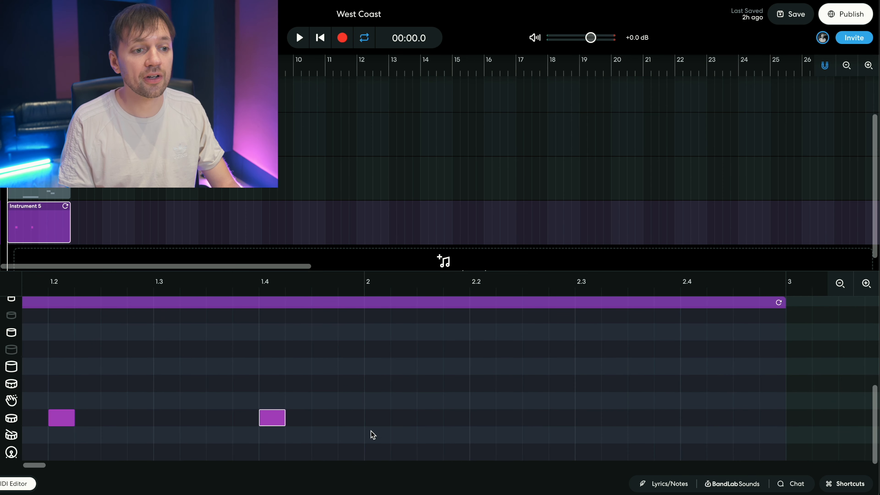
left_click(421, 418)
left_click_drag(427, 409, 482, 421)
left_click(470, 296)
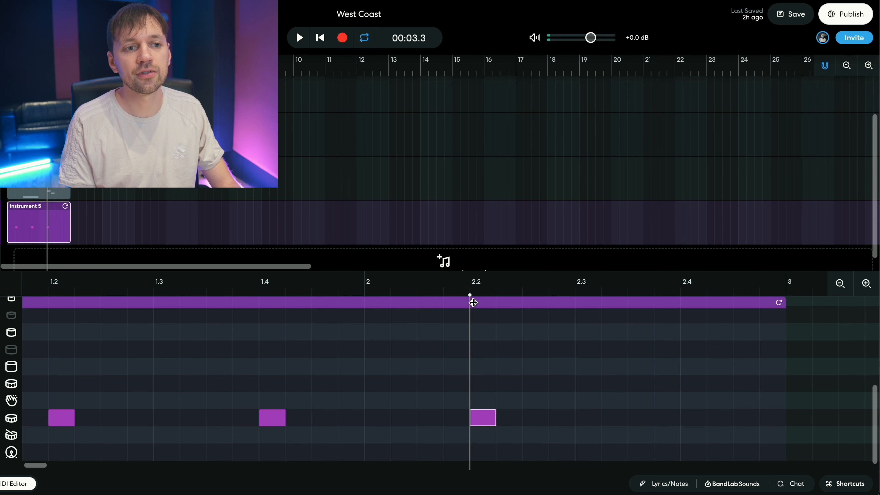
scroll(473, 302, "right", 3)
left_click(577, 294)
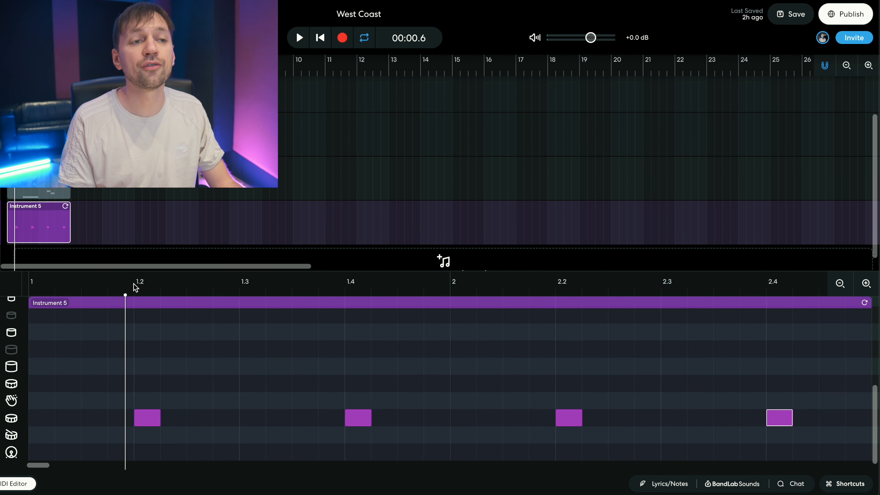
Check the snare placement with the playhead at beats 1.2, 1.4, 2.2 and 2.4, and play back the pattern.
left_click(135, 286)
left_click(345, 288)
left_click_drag(345, 289, 558, 311)
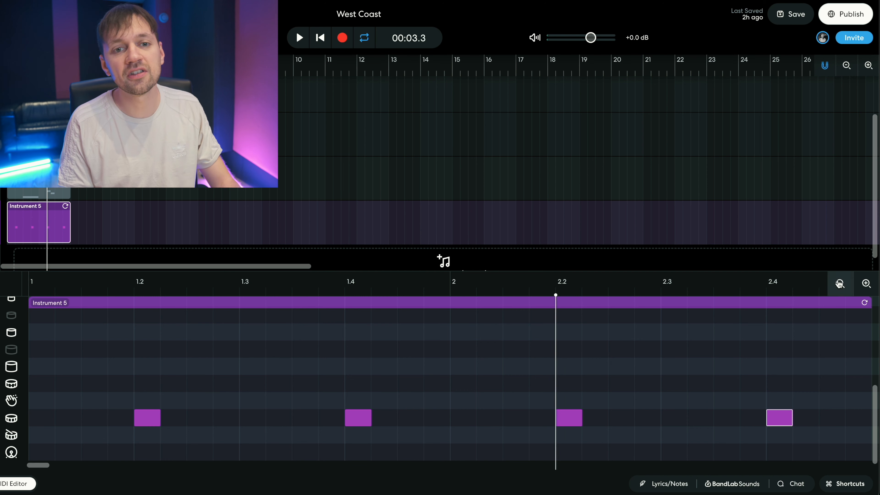
left_click(766, 299)
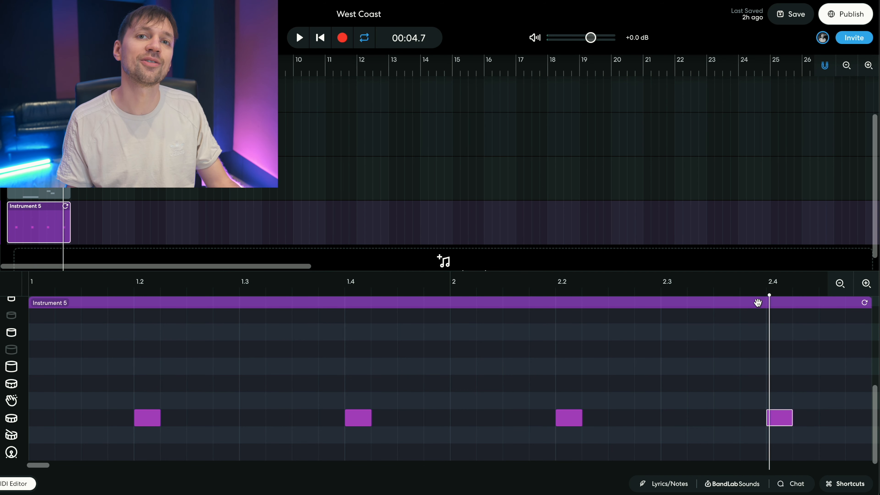
key("space")
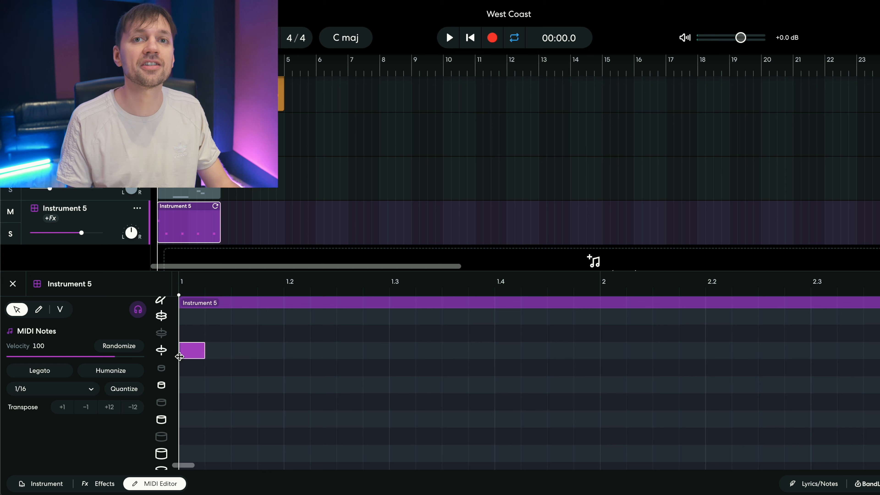
Fill the eighth-note steps from the start of bar 1 up to beat 1.3 with closed hi-hat hits and play them back.
left_click(291, 348, "super")
left_click_drag(308, 350, 303, 351)
key("space")
key("space")
left_click(242, 352, "super")
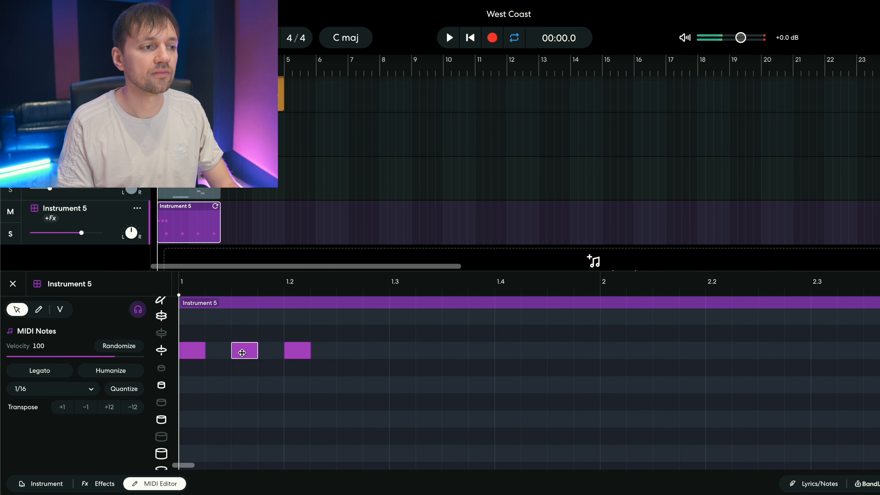
left_click(344, 350, "super")
left_click_drag(368, 356, 363, 356)
key("space")
key("space")
key("space")
Copy the four closed hi-hat notes and paste them at beat 1.3.
left_click_drag(390, 403, 202, 326)
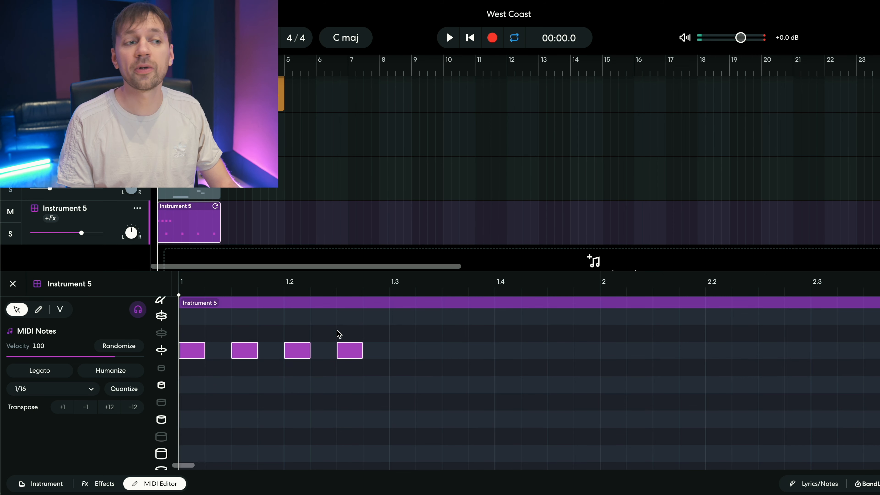
right_click(350, 355)
left_click(377, 376)
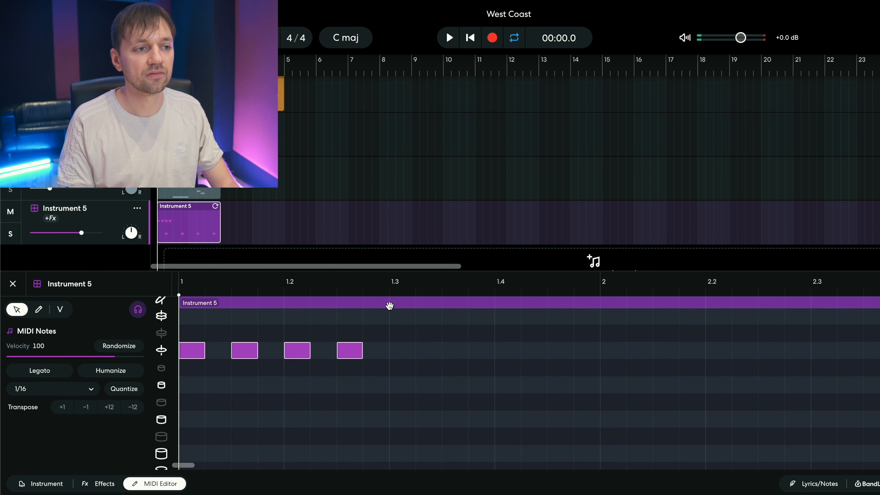
left_click(390, 292)
right_click(397, 351)
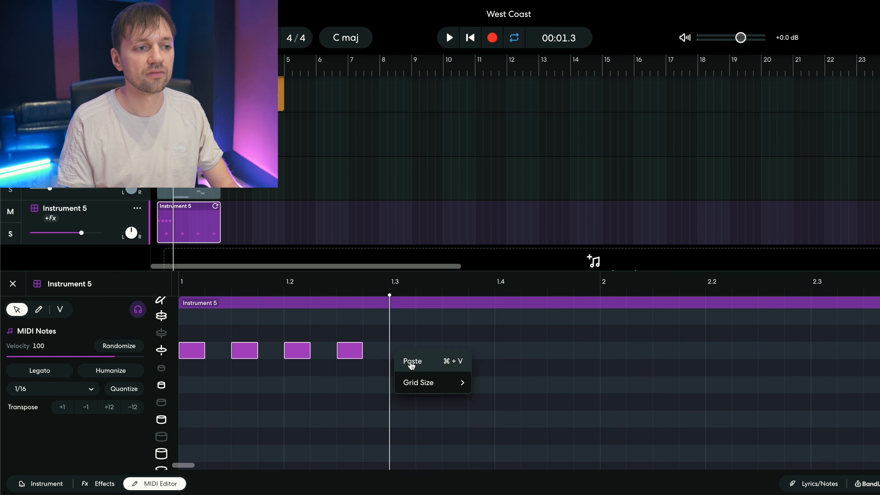
left_click(414, 362)
Copy all eight closed hi-hat notes of bar 1 and paste them at the start of bar 2.
left_click_drag(712, 338, 132, 398)
left_click(599, 298)
right_click(610, 355)
left_click(621, 361)
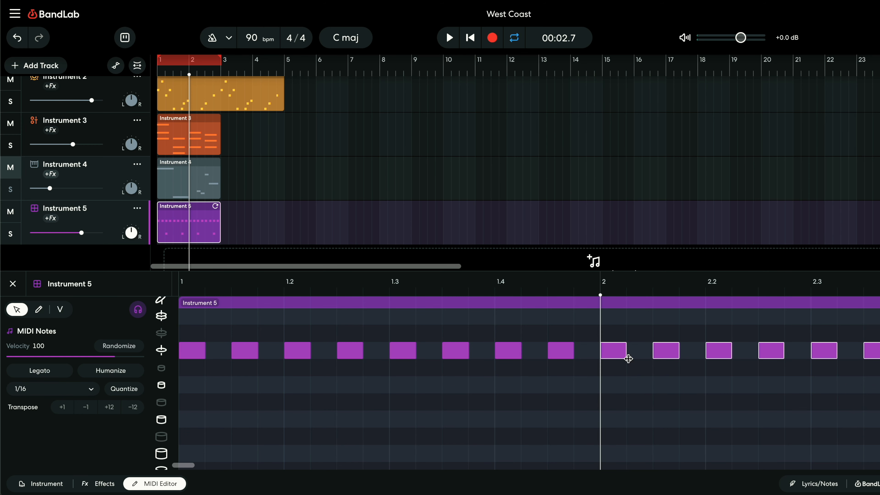
Enlarge the MIDI editor and add kicks at the start of bars 1 and 2, around beats 1.3 and 2.3, and just after beat 2.4.
scroll(740, 383, "down", 2)
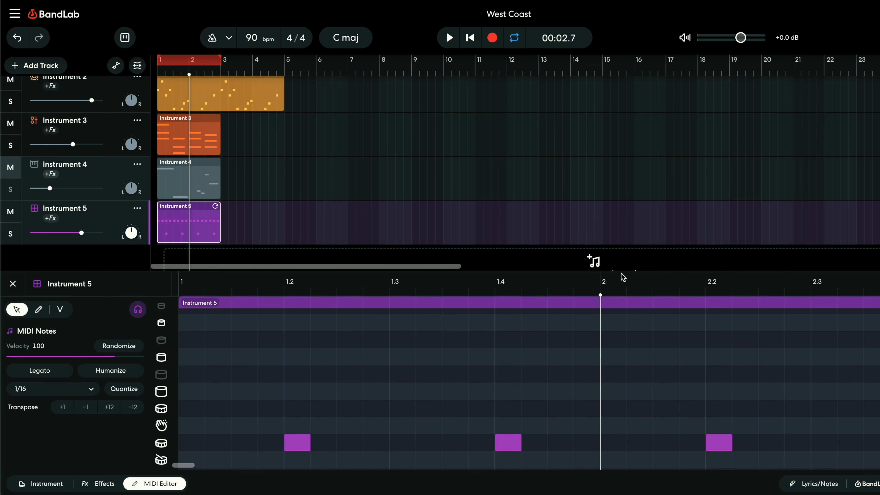
left_click_drag(623, 272, 625, 175)
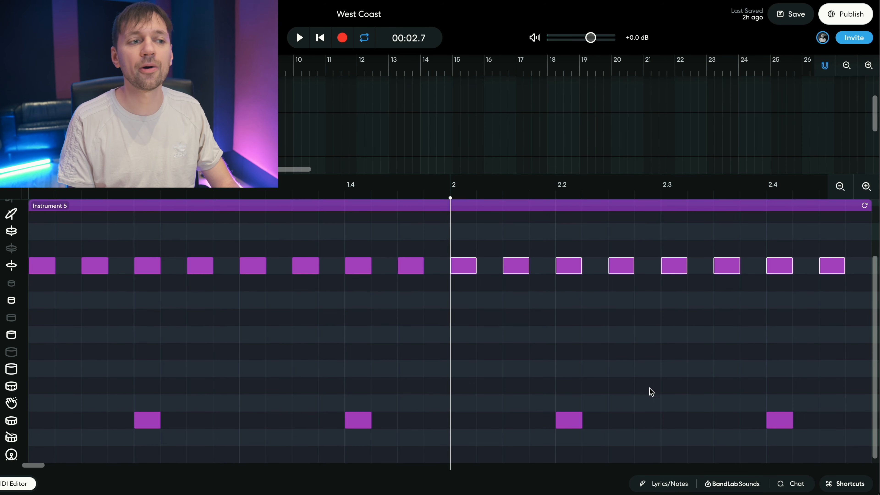
key("space")
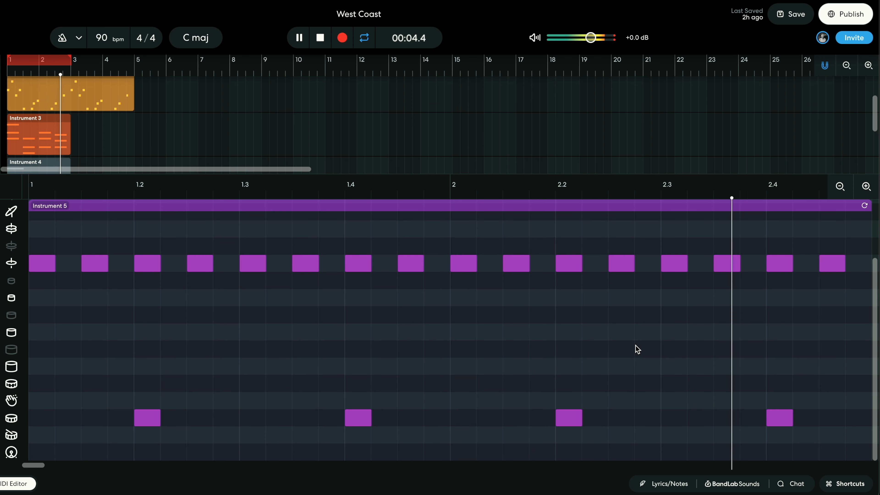
left_click(189, 455)
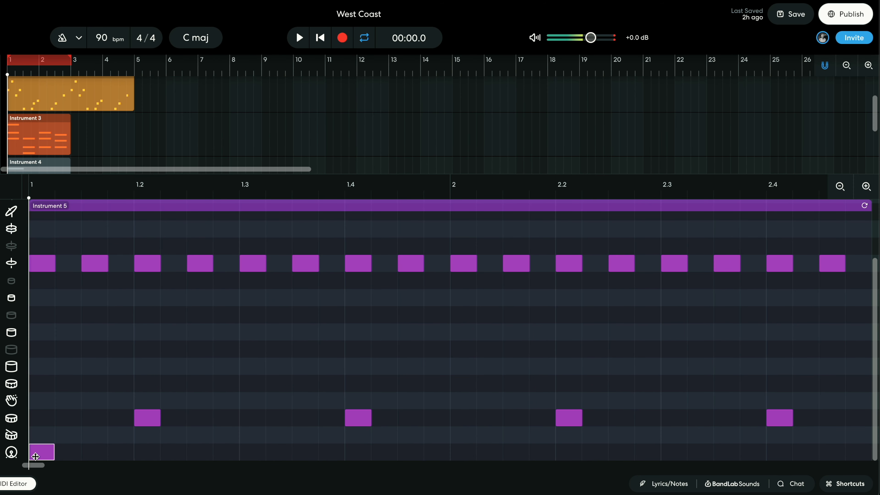
key("space")
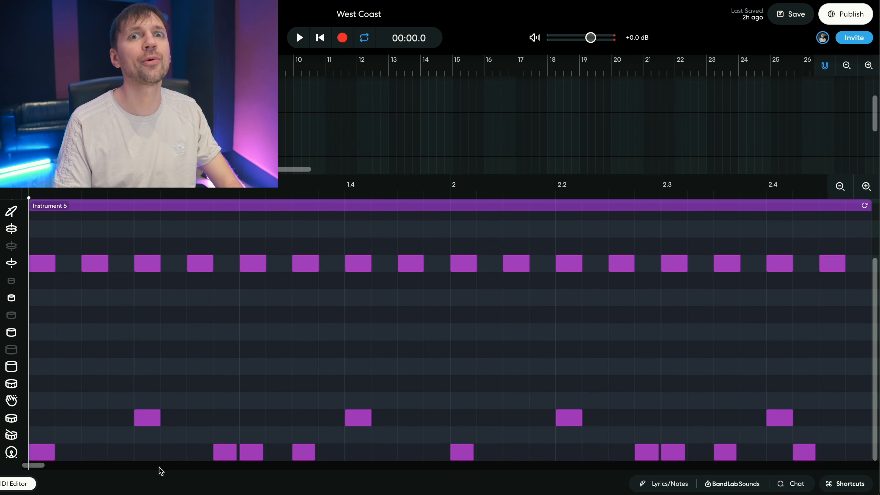
key("space")
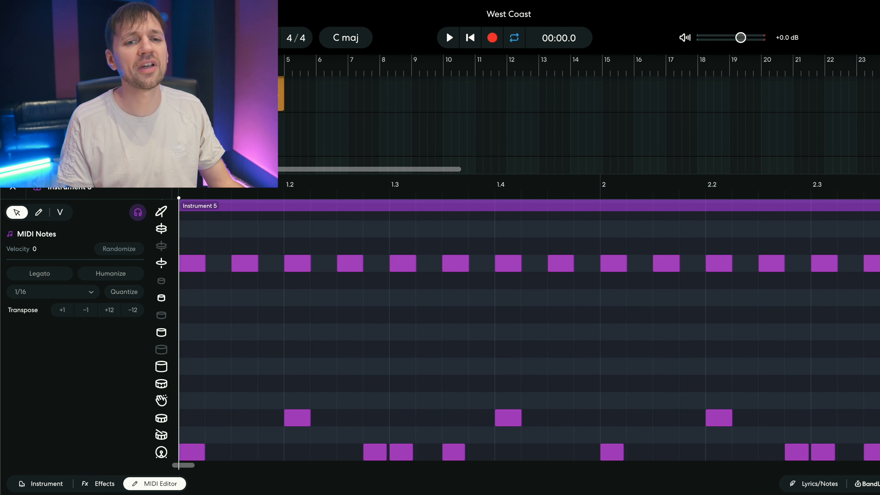
Raise the velocity of all kick notes, lower the velocity of the snare notes, and play back the drums.
left_click_drag(876, 441, 133, 444)
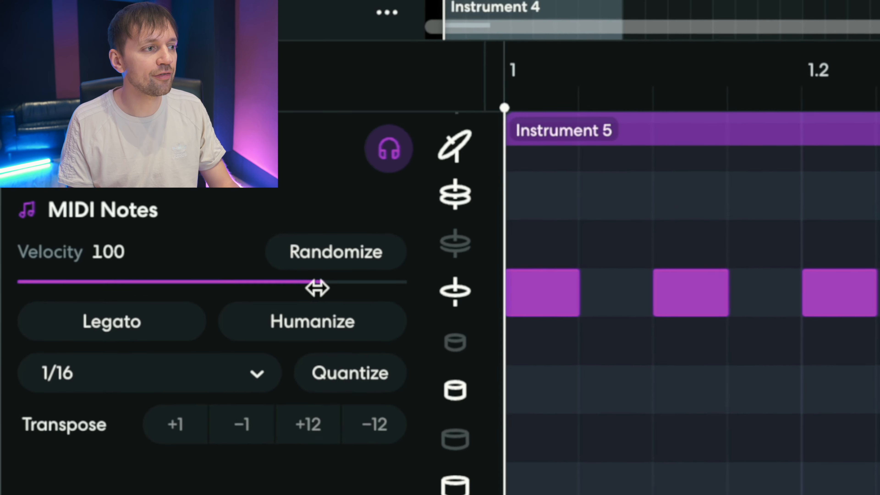
left_click_drag(115, 265, 124, 266)
left_click_drag(353, 303, 379, 301)
left_click_drag(876, 379, 271, 419)
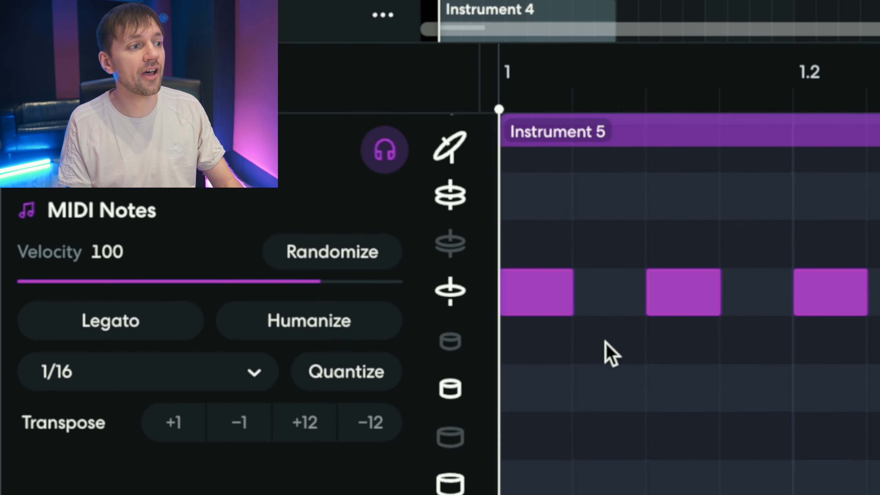
left_click_drag(313, 282, 279, 304)
key("space")
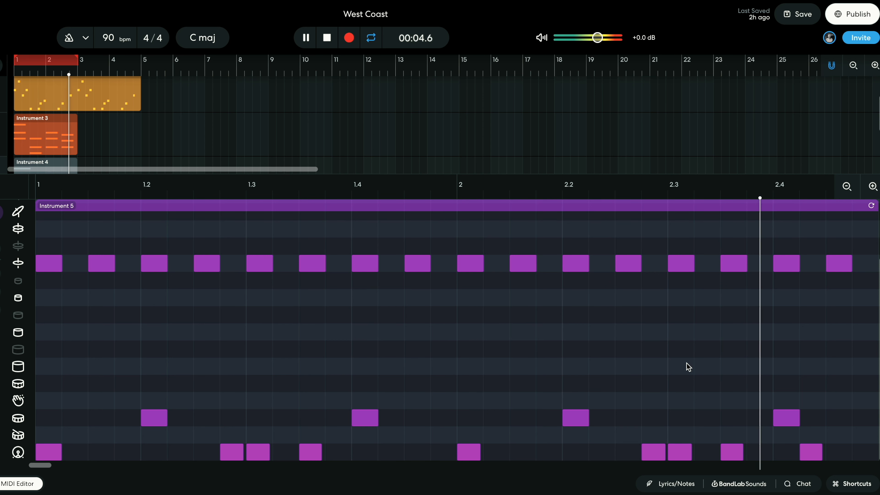
key("space")
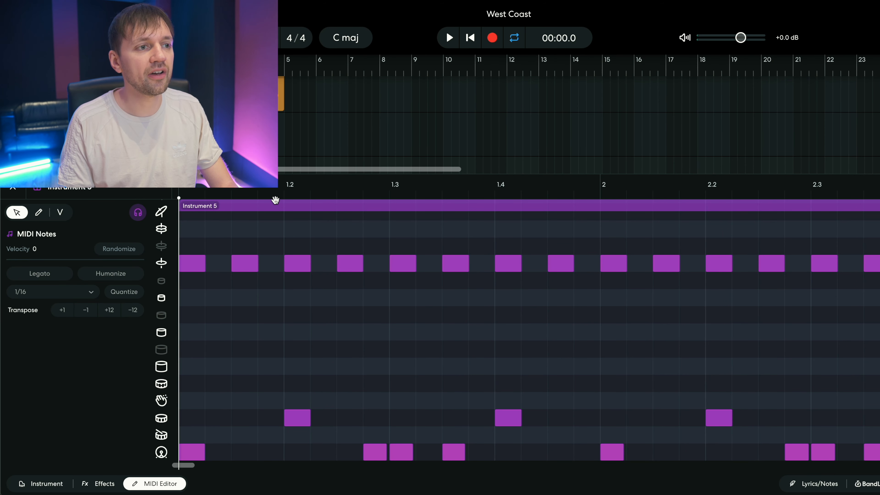
Check the drum pattern with the playhead at beat 1.3, bar 2 and beat 2.3, and play it back from the start.
left_click(386, 196)
left_click_drag(387, 196, 390, 198)
left_click(600, 199)
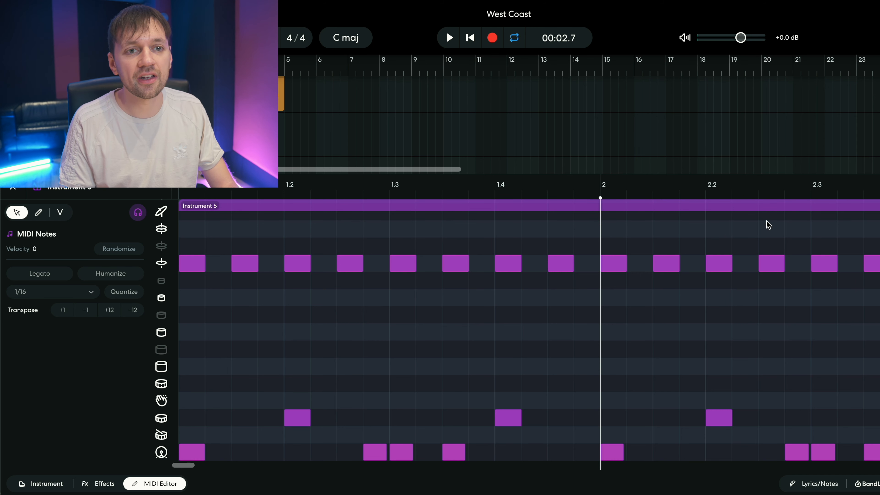
left_click(811, 196)
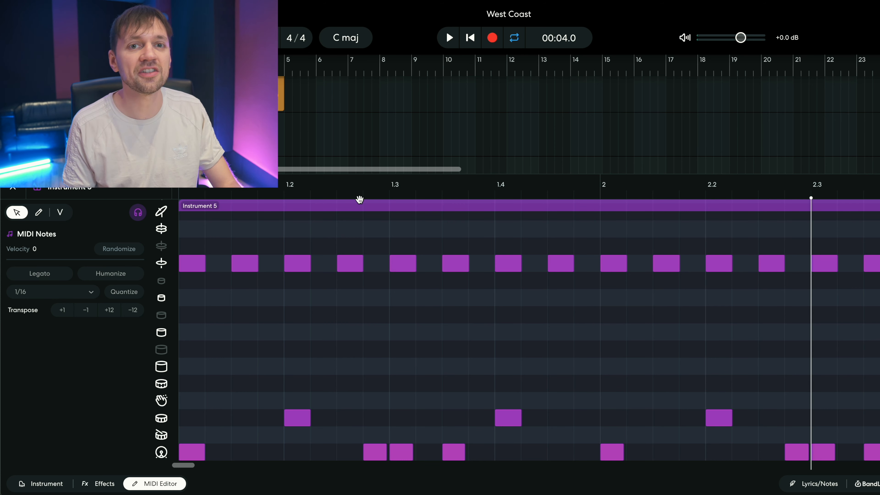
key("space")
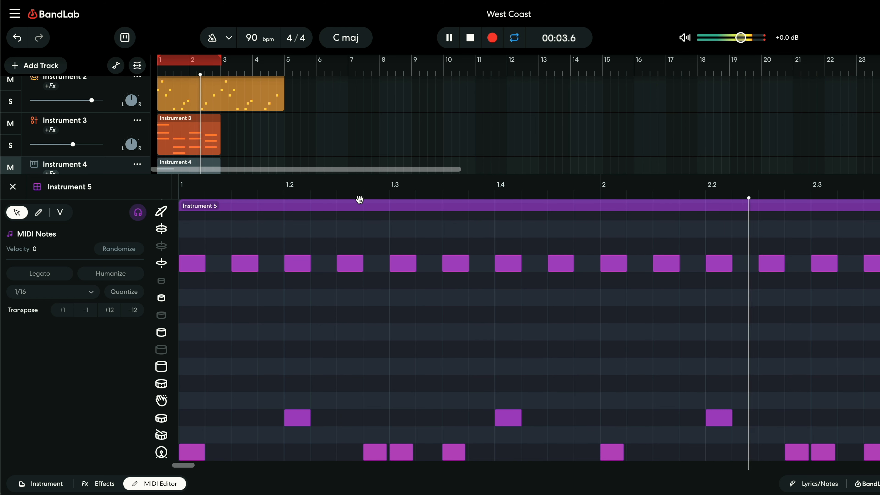
key("space")
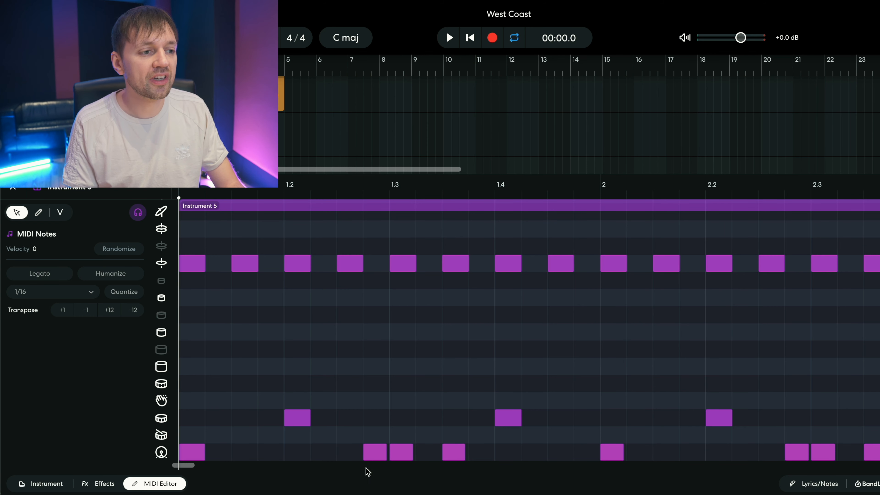
Trim the start of the kick just before beat 1.3 so it comes in slightly late, and play back the drums.
left_click(365, 454)
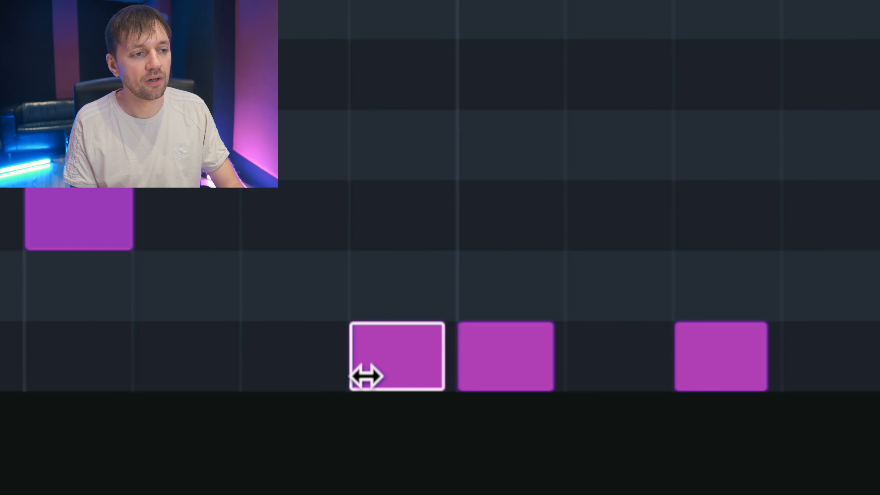
left_click_drag(366, 376, 383, 385)
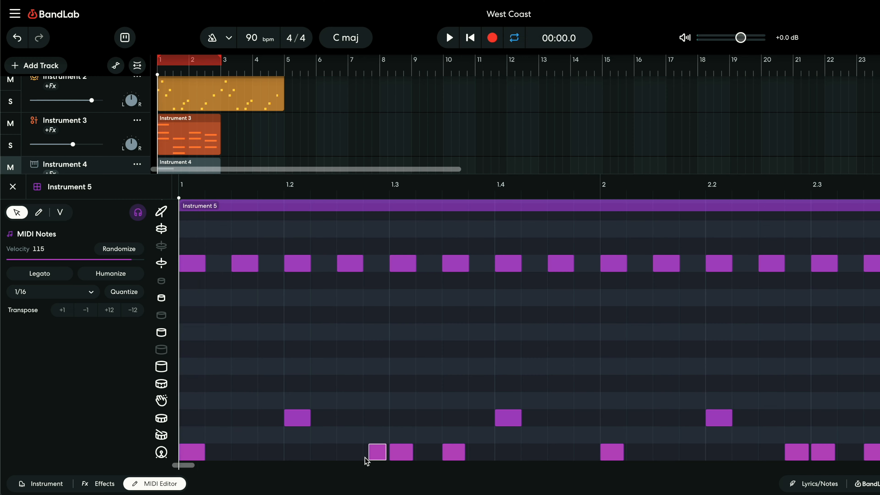
key("space")
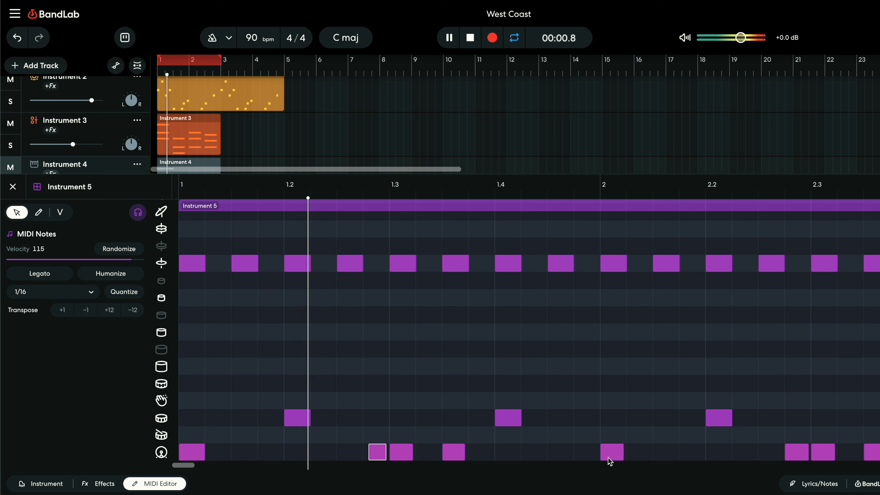
key("space")
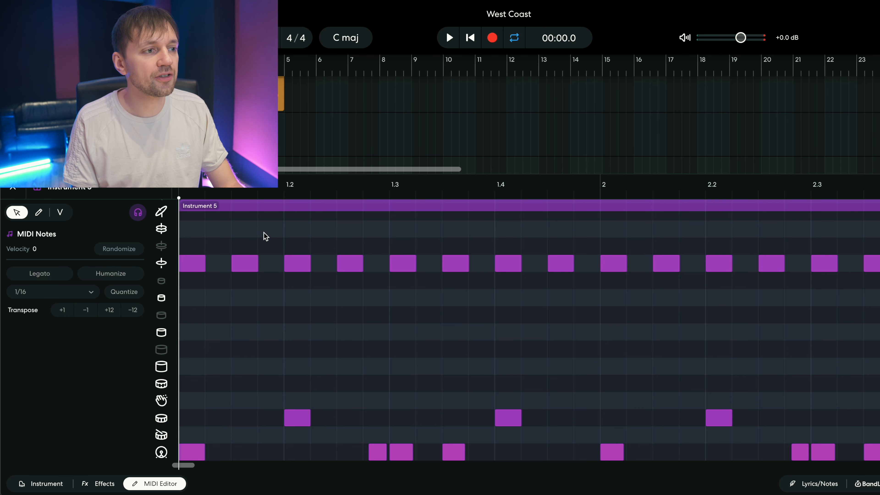
Nudge the off-beat hi-hats of bar 1 slightly late, set the first hi-hat's velocity to 89, and play back the drums.
left_click(243, 267)
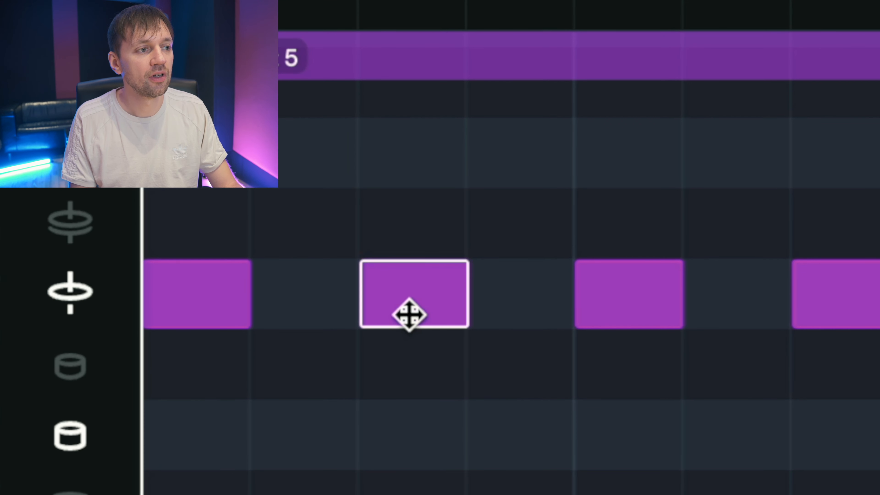
left_click_drag(409, 314, 421, 330)
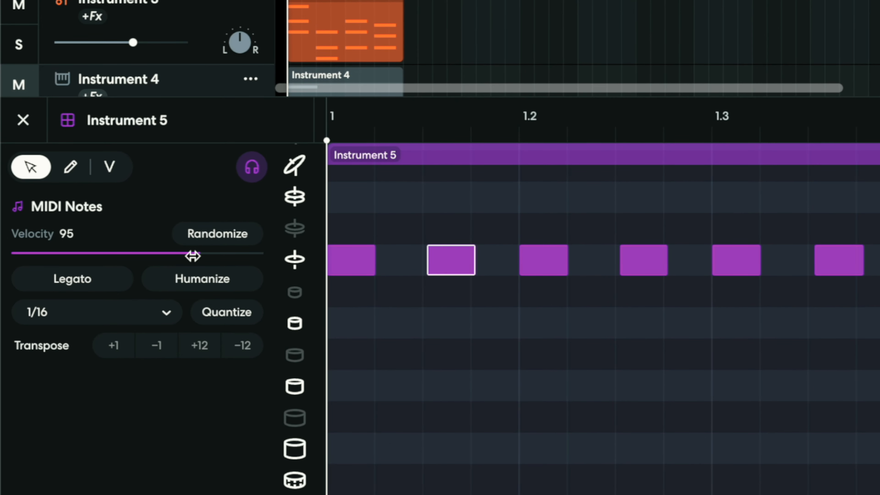
left_click_drag(198, 255, 204, 255)
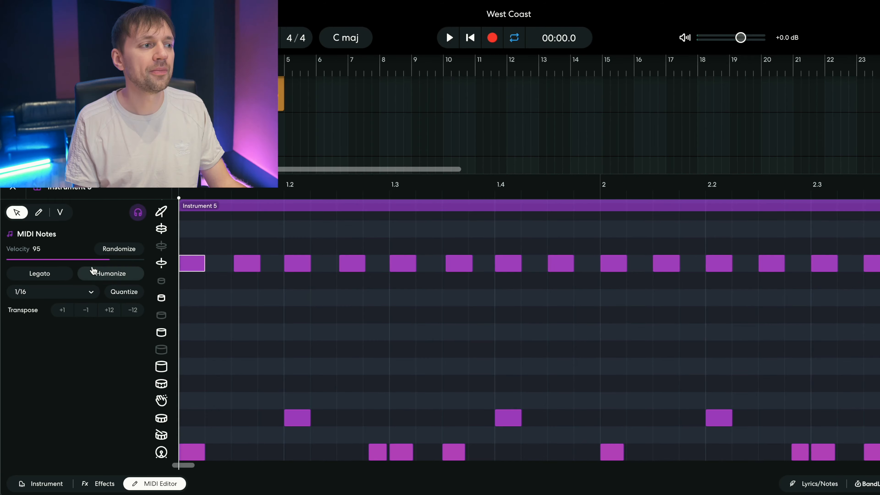
left_click_drag(103, 261, 101, 261)
key("space")
key("space")
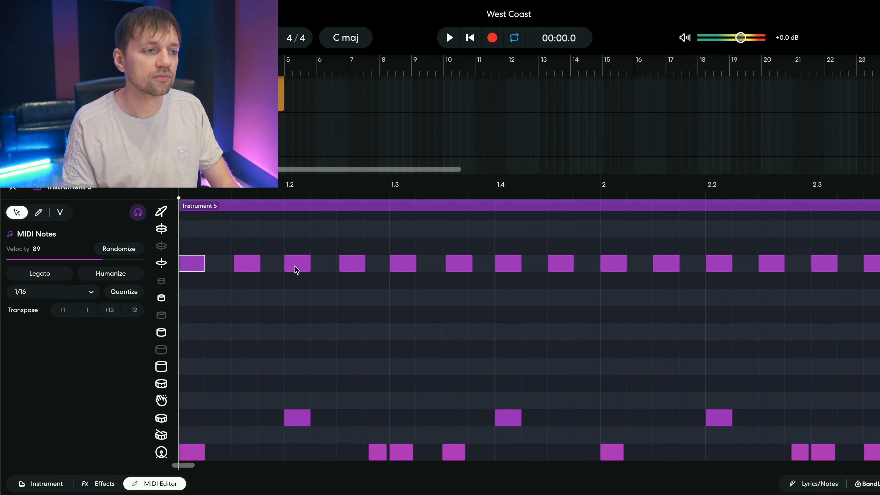
Shift further hi-hats slightly late, randomize the velocities of all hi-hat notes, and play back the pattern.
left_click_drag(402, 264, 403, 264)
left_click_drag(508, 264, 558, 267)
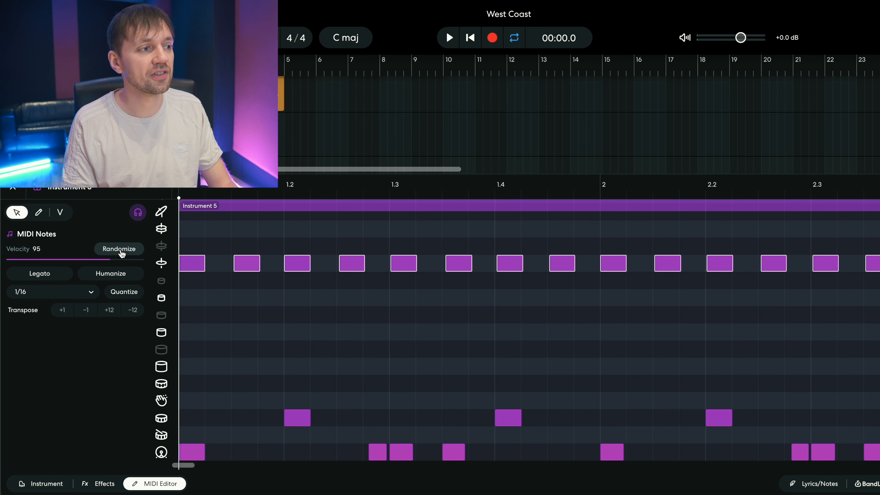
left_click(121, 252)
key("space")
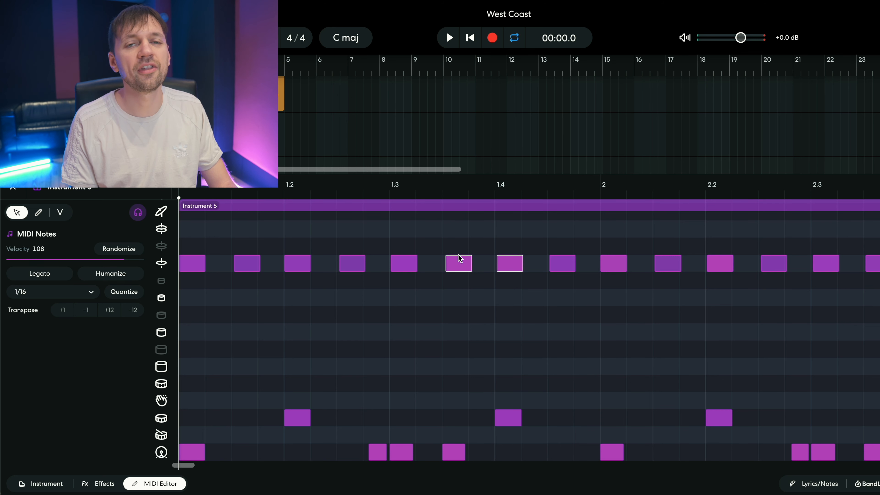
key("space")
Lower the velocity of the two hi-hats just before and on beat 1.4.
left_click_drag(118, 257, 112, 259)
left_click(460, 262)
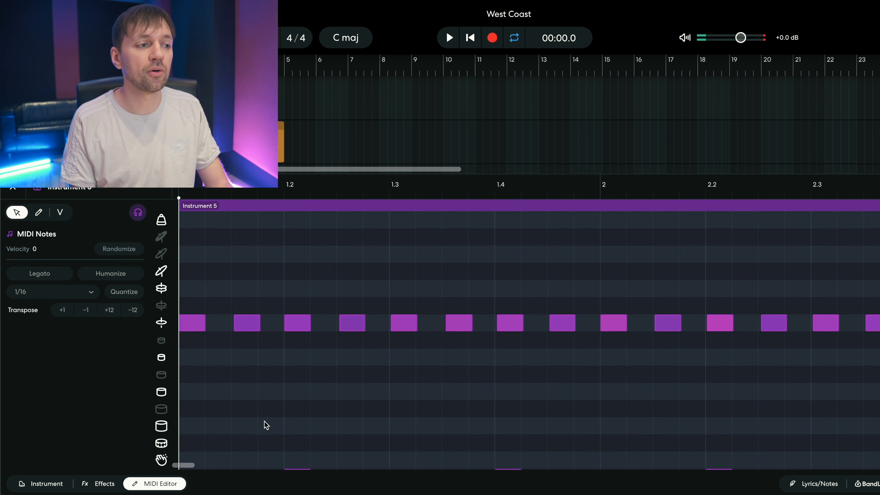
scroll(257, 423, "down", 1)
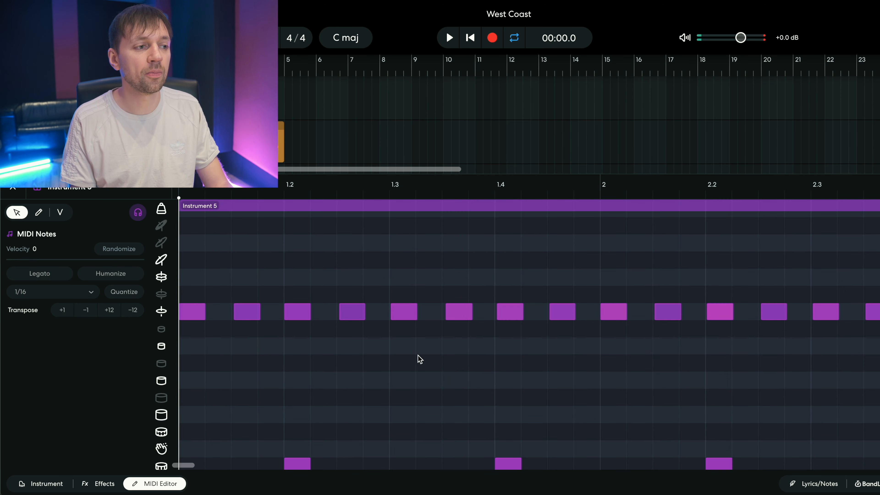
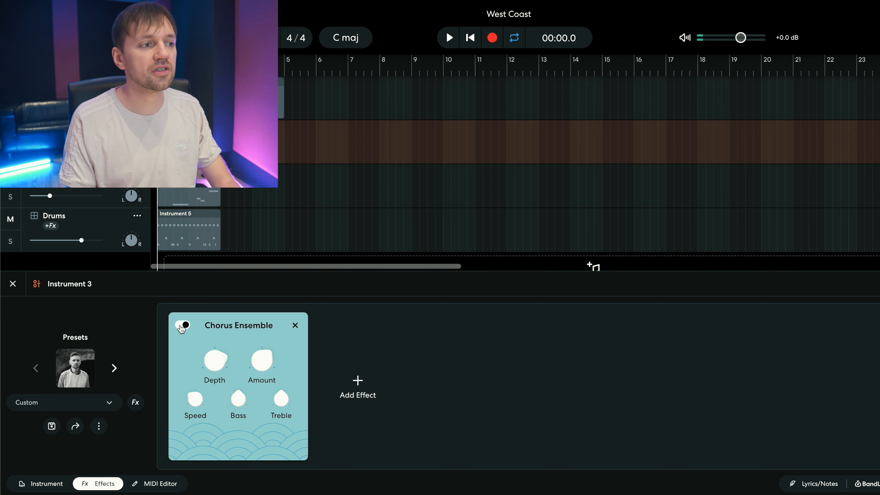
Toggle the Chorus Ensemble on Instrument 3 and play the track back to compare the sound.
left_click(181, 325)
key("space")
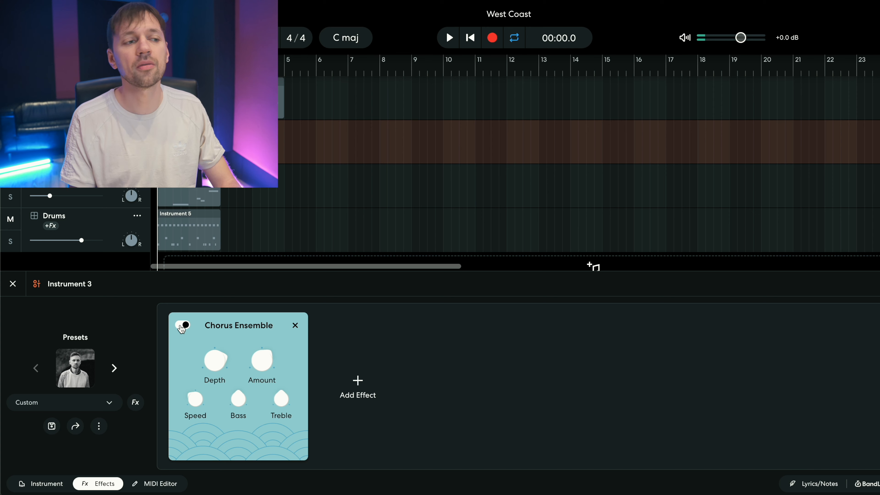
key("space")
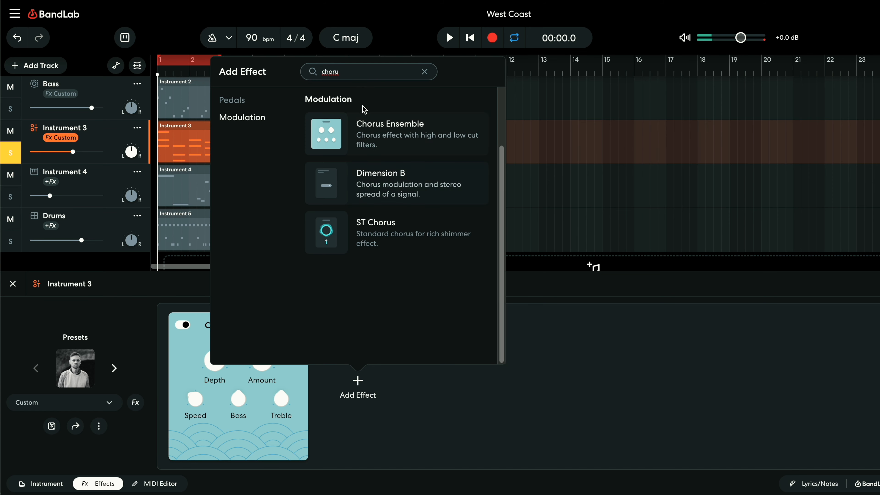
Add a Univerb reverb after the Chorus Ensemble on Instrument 3 and raise its mix during playback.
type("verb")
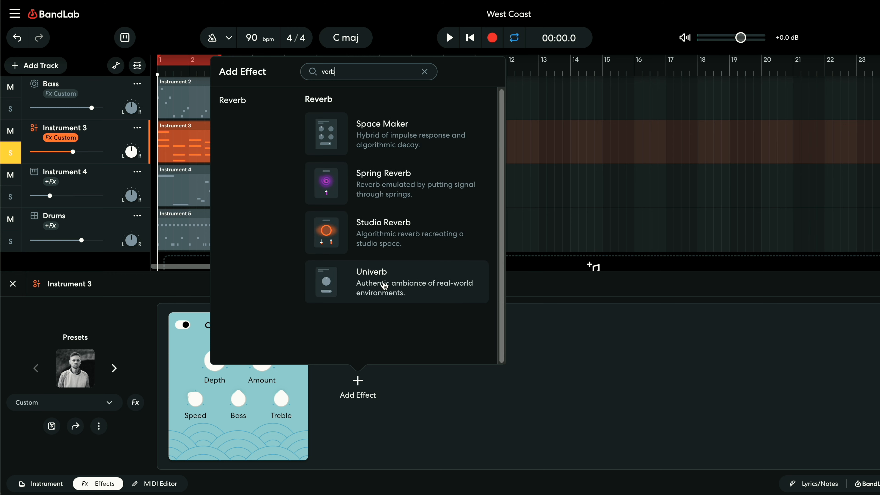
left_click(384, 286)
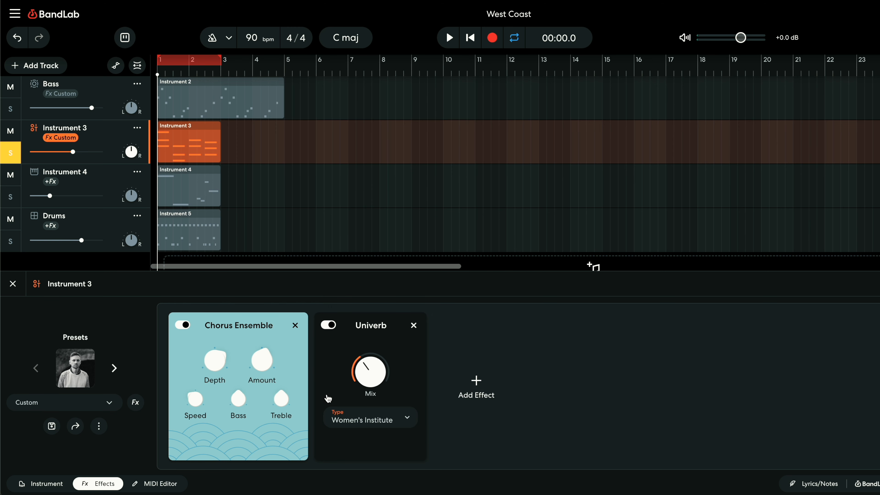
key("space")
left_click_drag(372, 375, 372, 343)
Set the Univerb type on Instrument 3 to Union Stairwell and reduce its mix slightly.
left_click(363, 426)
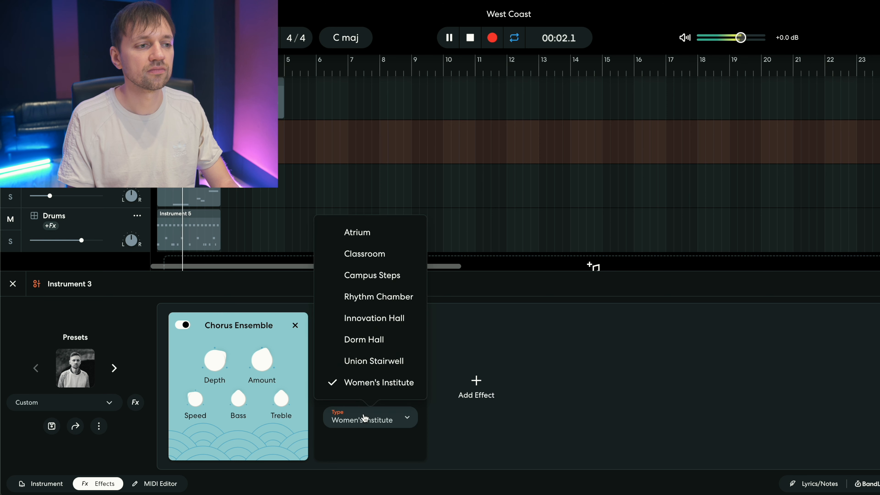
left_click(373, 359)
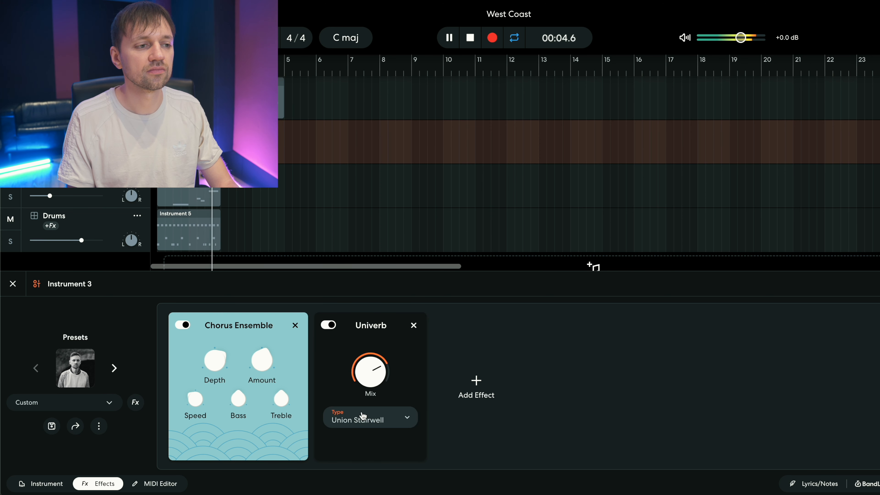
left_click(362, 420)
left_click(355, 419)
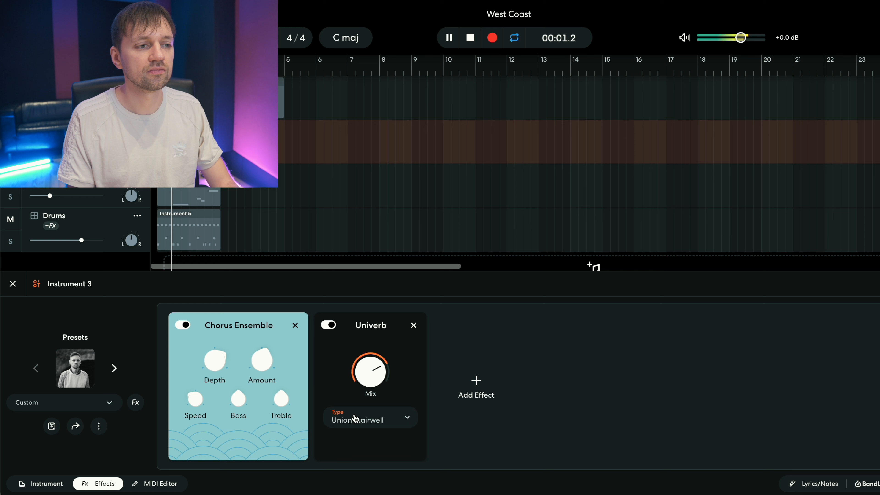
left_click_drag(366, 381, 358, 386)
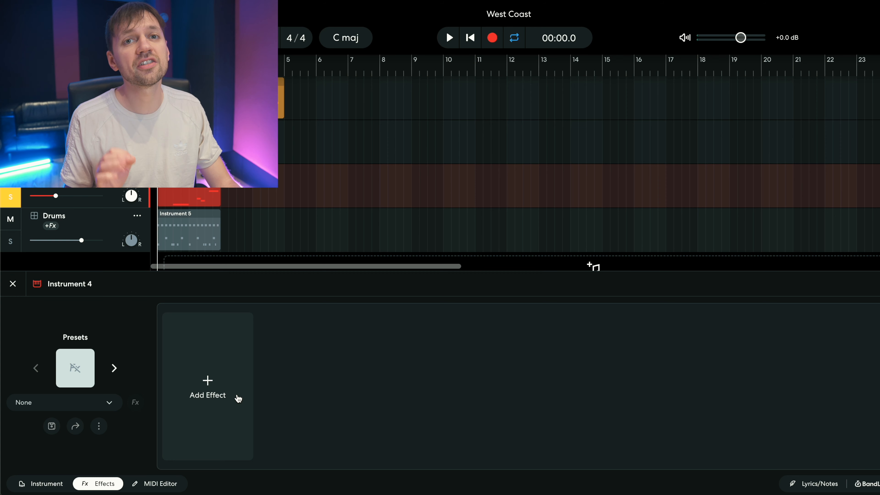
Search the effects for "eq" and add a Graphic EQ to Instrument 4.
left_click(238, 398)
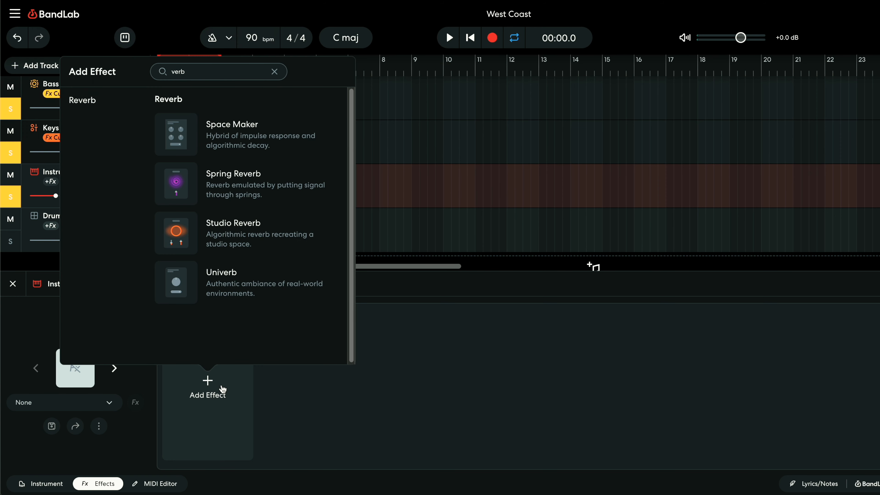
key("BackSpace")
key("BackSpace")
key("BackSpace")
key("BackSpace")
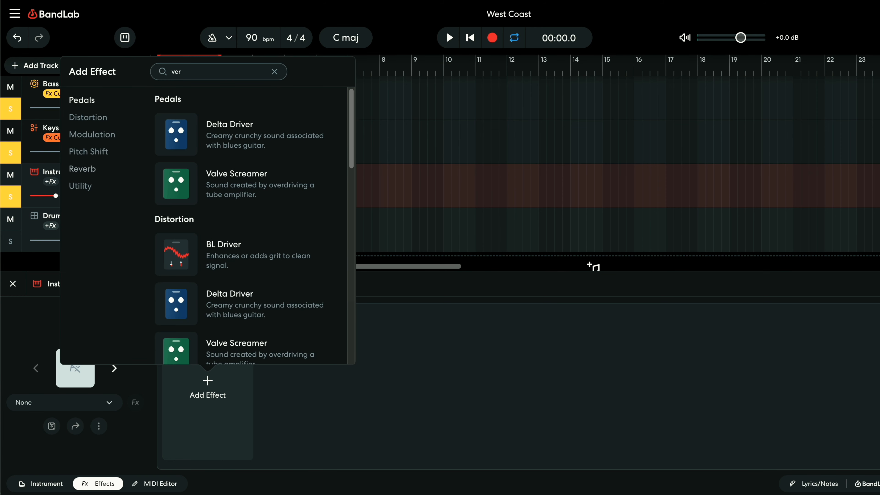
type("eq")
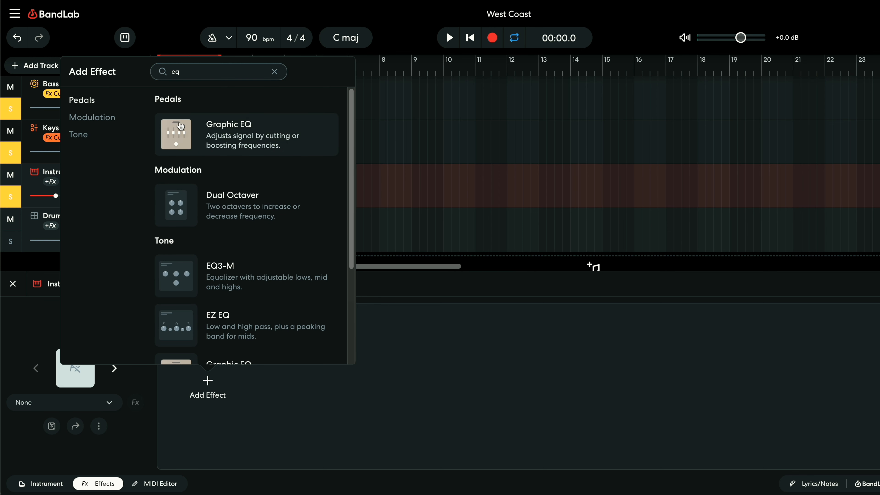
left_click(174, 133)
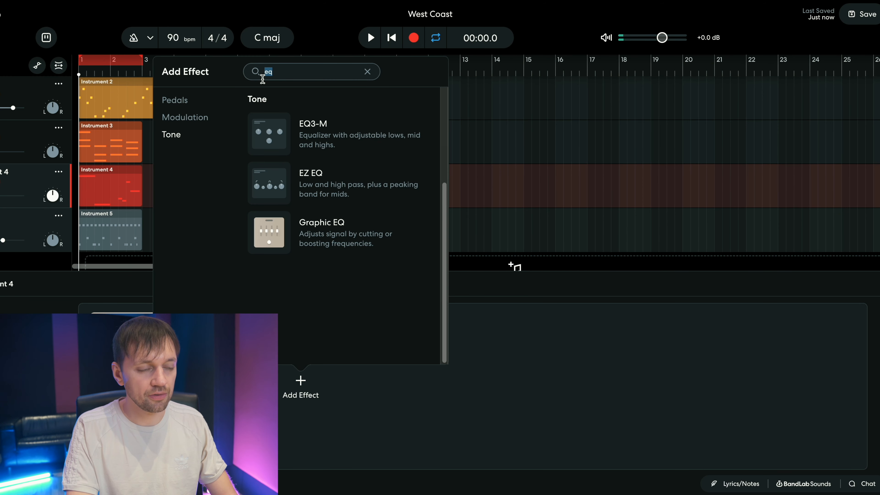
Add a Univerb to Instrument 4, try the Union Stairwell type, and set the type back to Women's Institute.
type("uni")
left_click(299, 135)
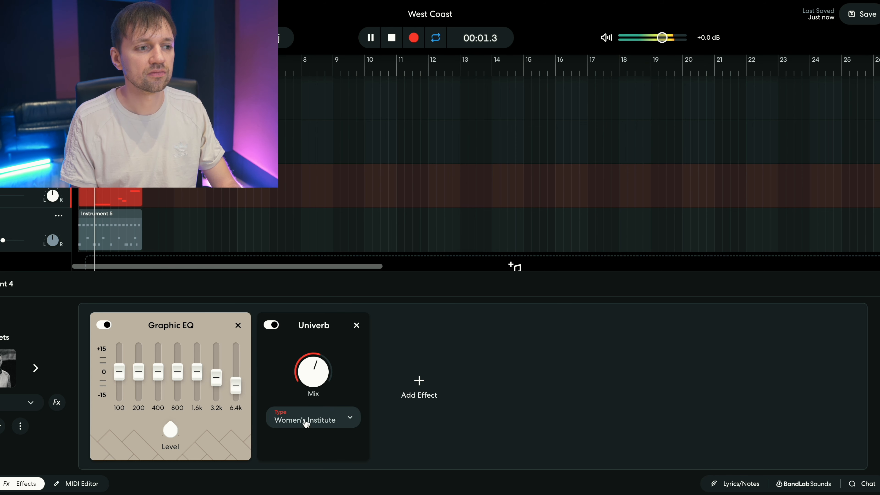
left_click(298, 419)
left_click(313, 361)
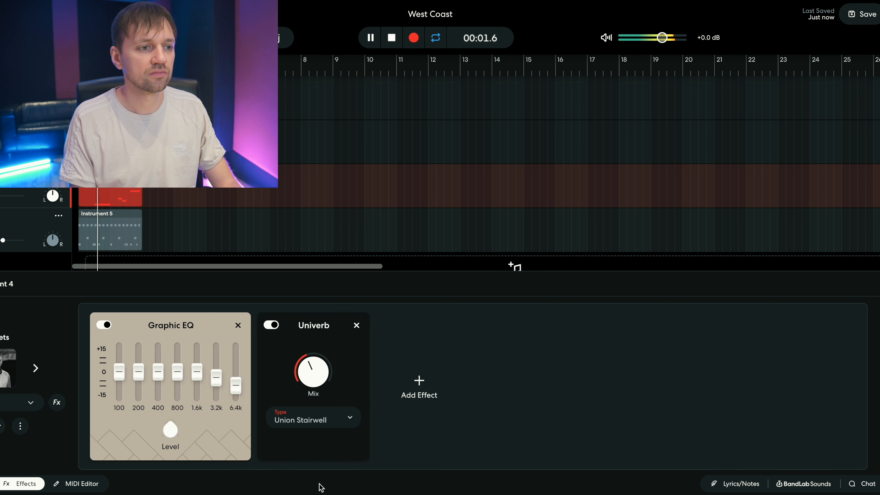
left_click(309, 418)
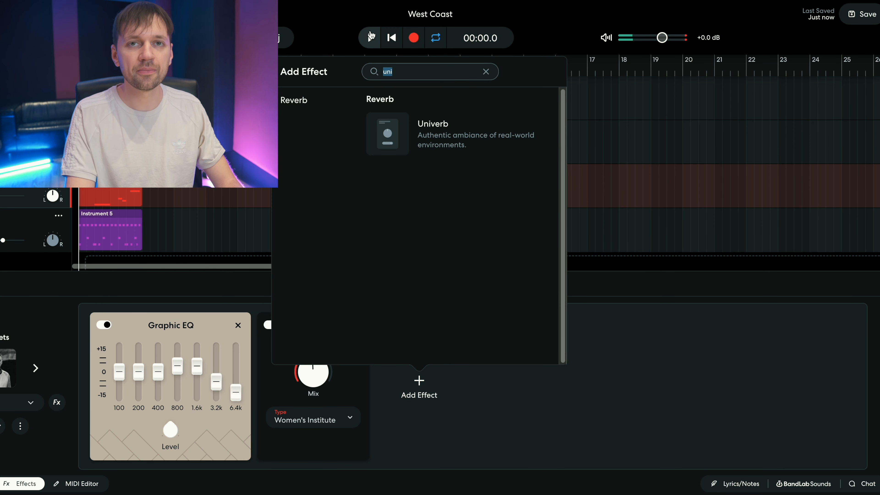
Add a Filter Echo + delay after the Univerb and raise its feedback slightly.
type("delay")
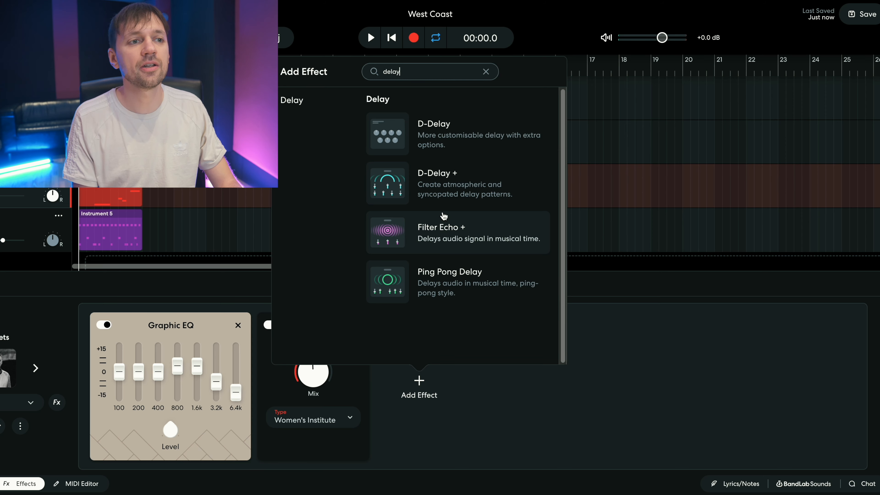
left_click(405, 228)
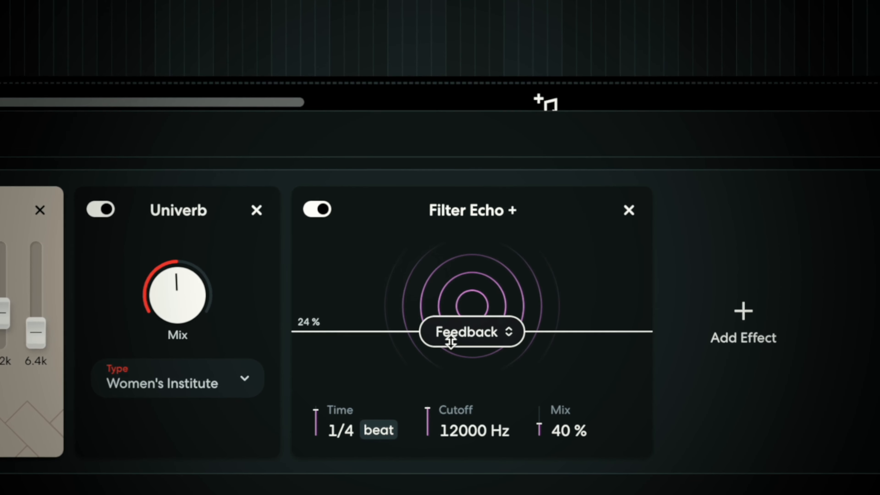
left_click_drag(457, 328, 457, 326)
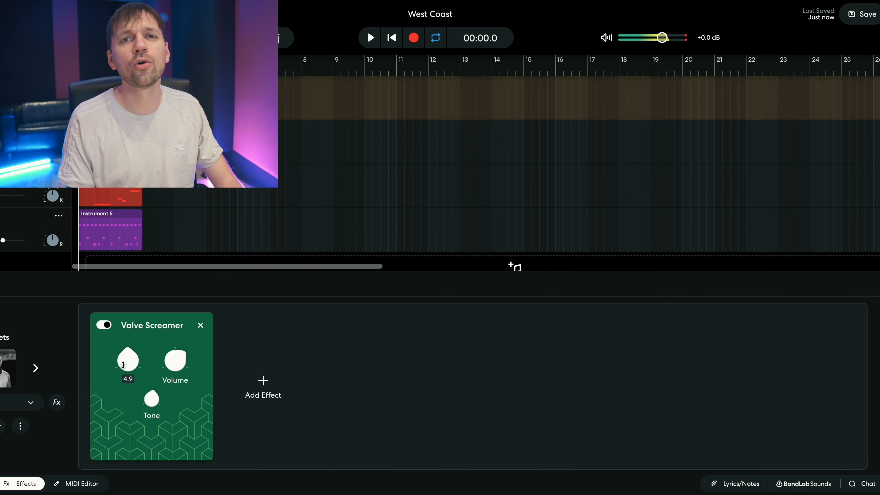
Raise the Valve Screamer's drive on the Bass track and fine-tune the effect during playback.
key("space")
left_click_drag(123, 364, 118, 336)
left_click_drag(158, 305, 156, 311)
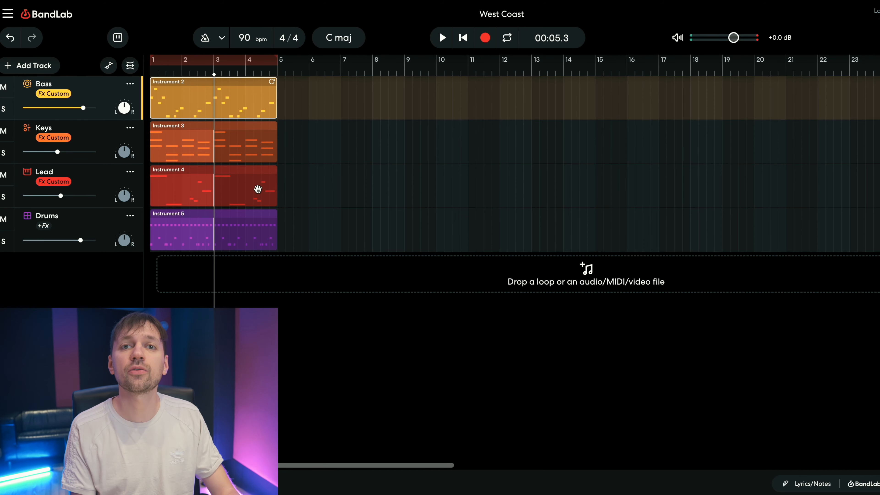
Move the Keys and Lead regions to start at bar 5, enable looping of bars 1 to 4, and play back the bass and drums.
left_click_drag(343, 187, 317, 142)
key("space")
left_click(307, 100)
key("c")
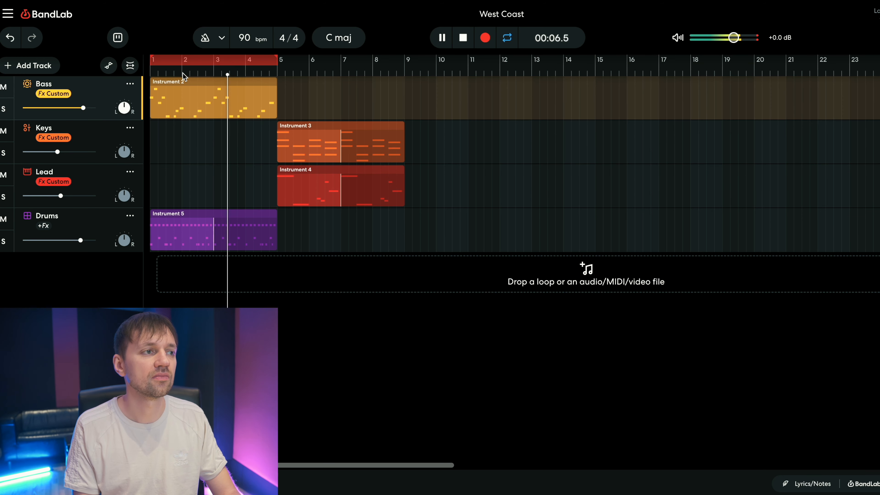
key("space")
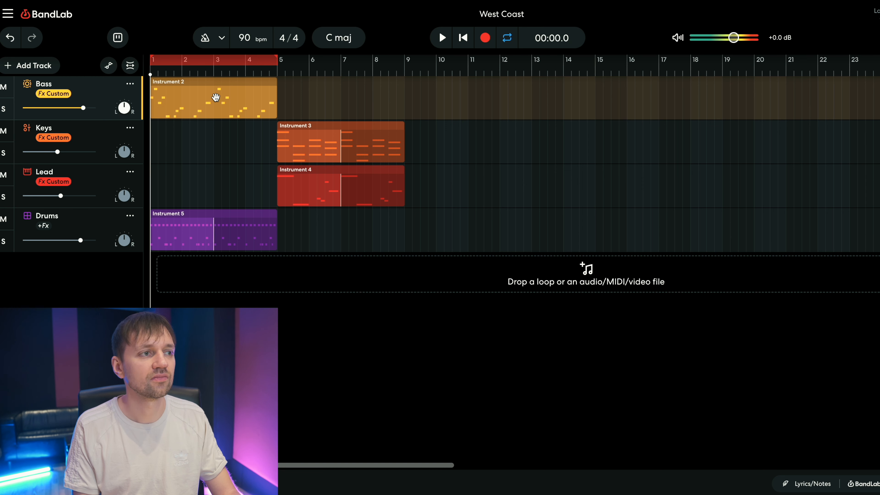
Move the Bass region two bars later so it starts at bar 3.
left_click(222, 98)
left_click_drag(222, 98, 278, 98)
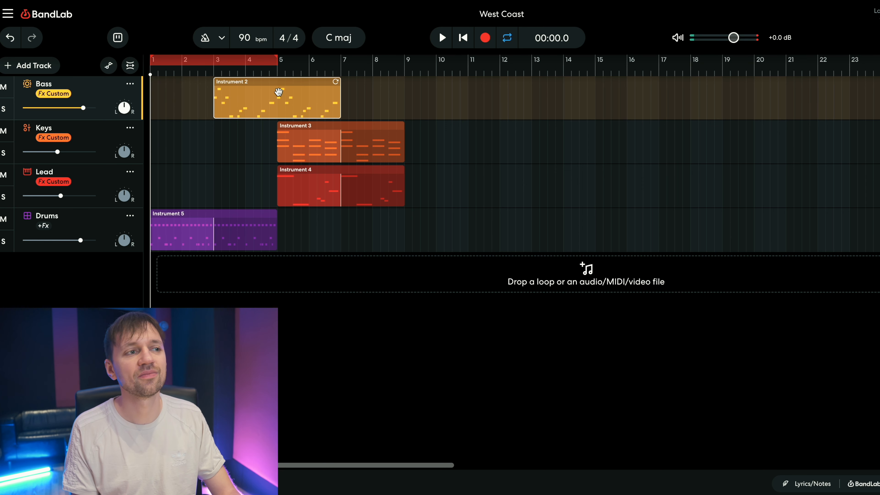
Turn off looping and copy the Drums region so the duplicate starts at bar 5.
key("c")
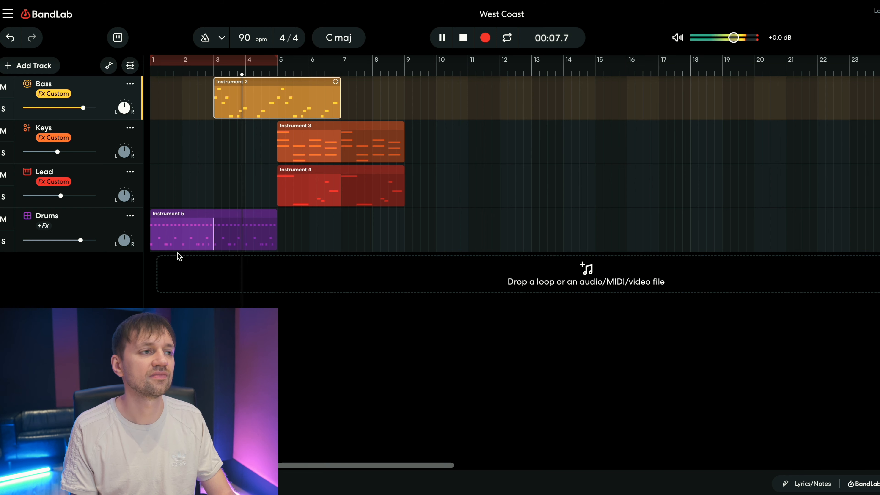
left_click_drag(179, 238, 300, 253)
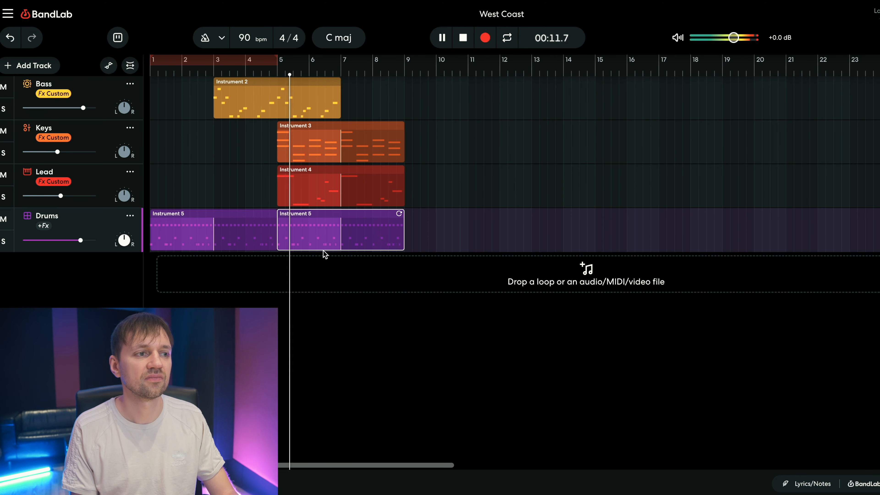
Move the Lead region to bar 9 and fill the Bass, Keys and Drums tracks through bar 12 with copied or extended regions.
left_click_drag(311, 197, 422, 154)
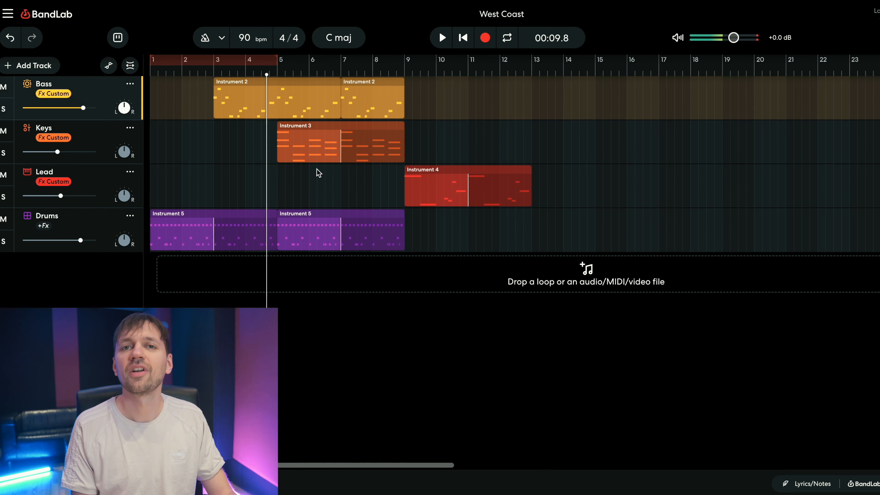
left_click_drag(256, 103, 445, 105)
left_click_drag(310, 149, 426, 149)
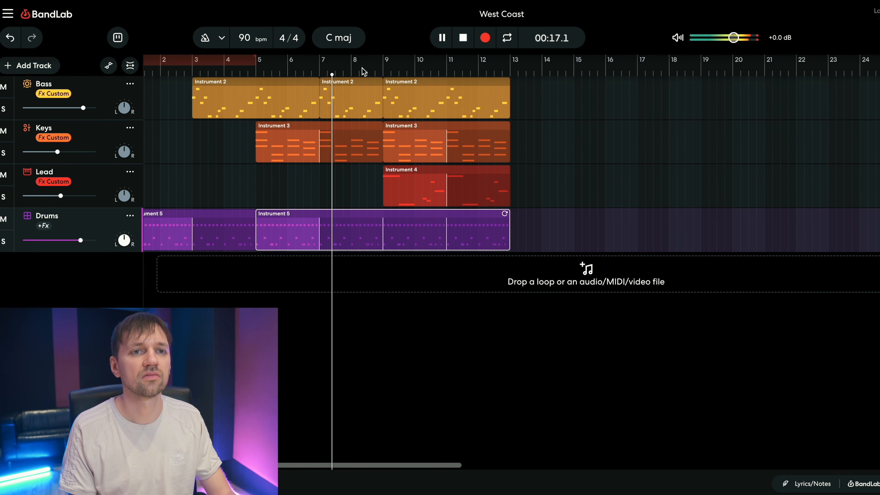
Lower the Drums track's volume to +0.6 dB and reduce the Bass track's volume during playback.
mouse_move(80, 241)
left_click_drag(80, 241, 77, 241)
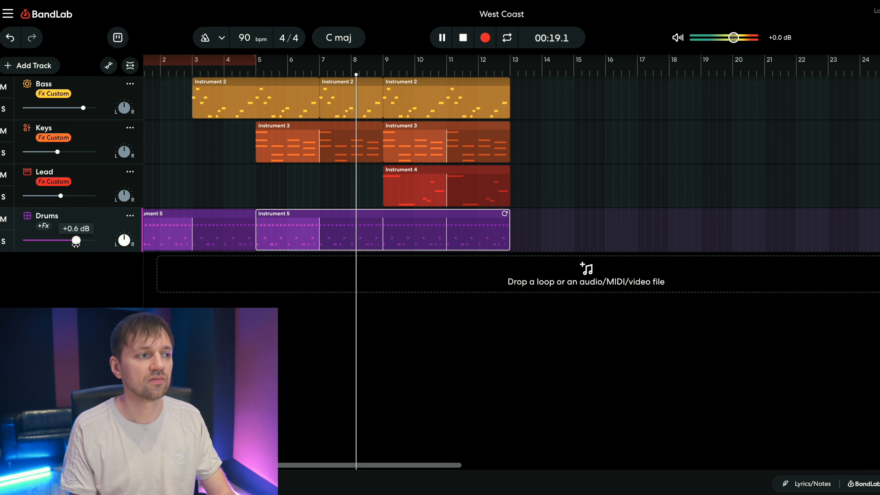
left_click(727, 197)
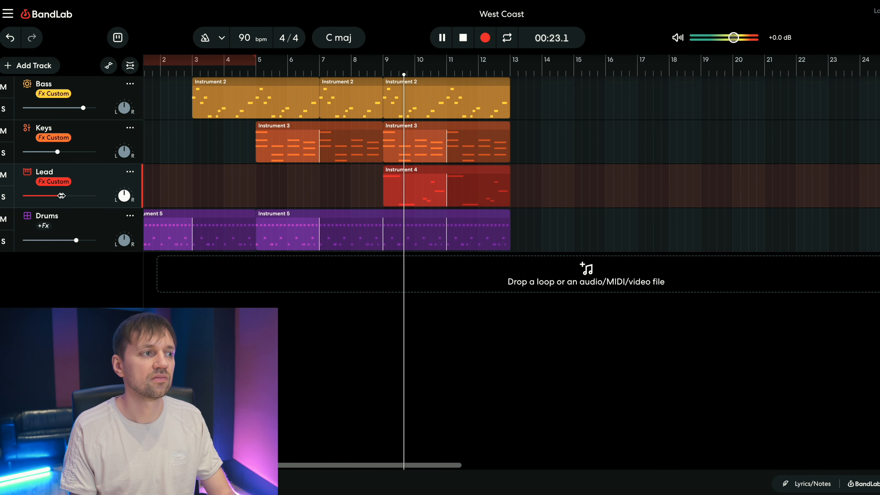
left_click_drag(84, 108, 78, 108)
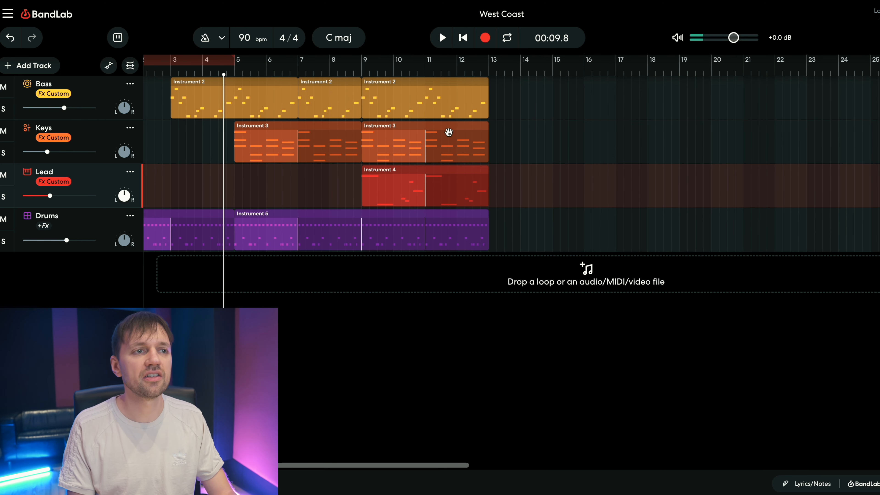
Copy the Keys and Bass regions to bar 13 and place the playhead just before that bar.
left_click(488, 73)
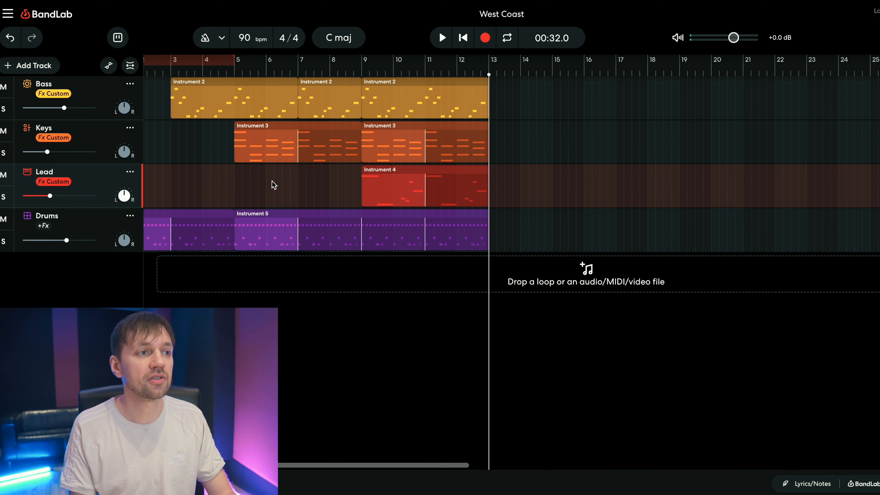
left_click(257, 140)
left_click_drag(260, 142, 514, 148)
left_click(549, 97)
left_click(398, 99)
left_click_drag(399, 99, 525, 99)
left_click(481, 74)
Play back the new section at bar 13 and delete its Keys region.
left_click(511, 142)
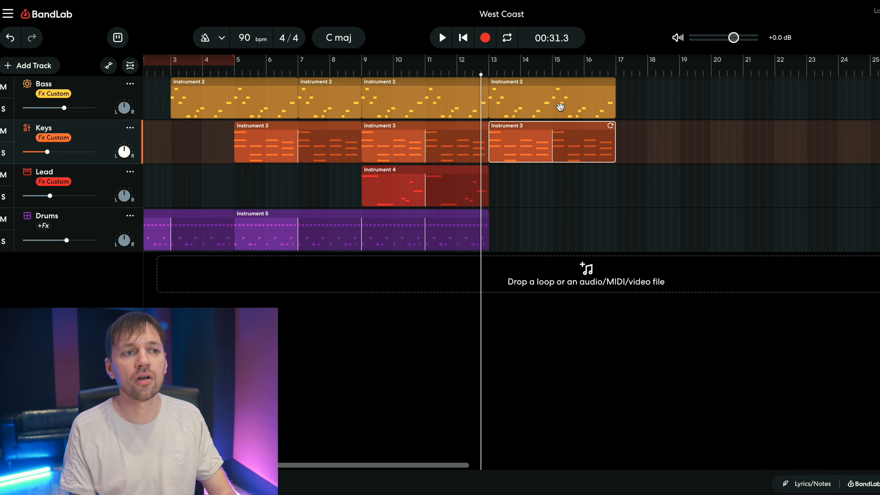
key("space")
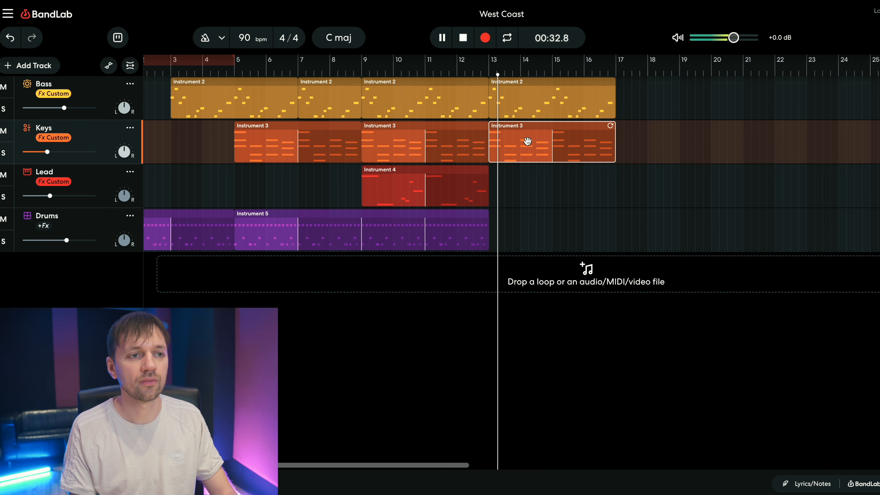
key("Delete")
key("space")
Copy the first Drums region to bar 13 and play the section with the drums.
left_click(261, 236)
left_click(167, 227)
left_click_drag(157, 235, 540, 244)
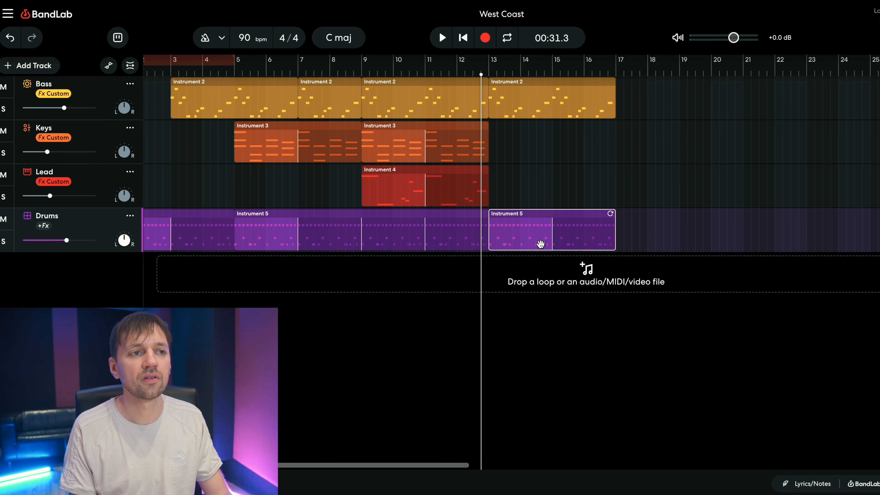
key("space")
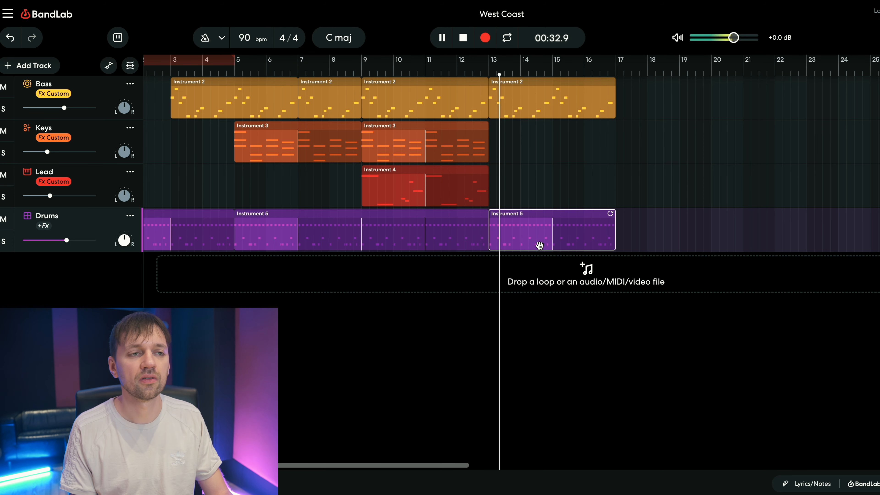
Copy the Keys region from bar 9 to bar 13 and play the section from just before bar 13.
key("space")
left_click(385, 150)
left_click_drag(385, 149, 582, 155)
key("space")
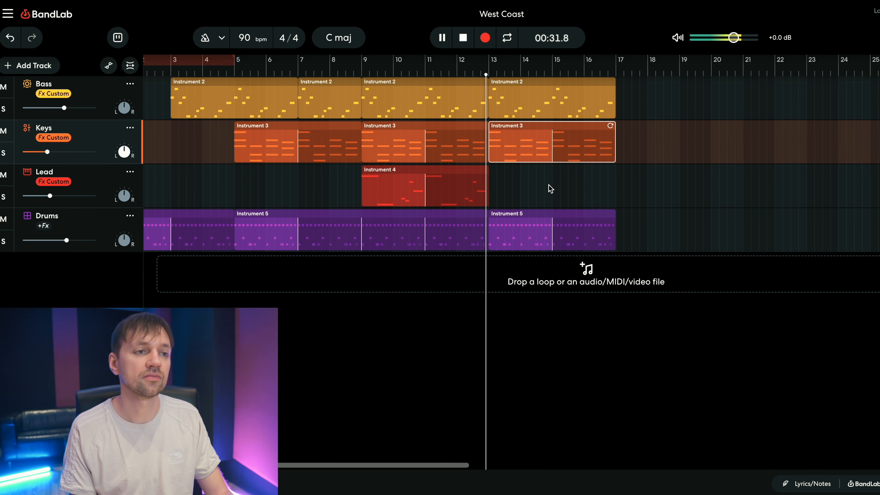
left_click(549, 186)
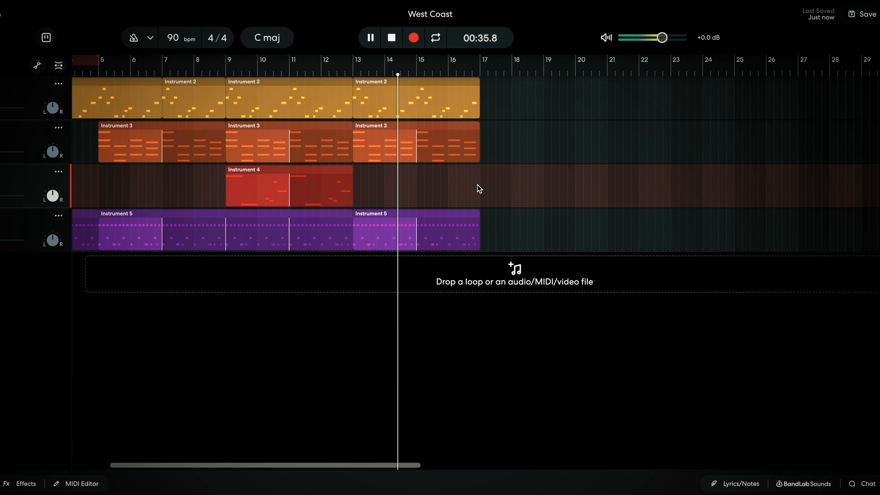
Delete the Bass region at bar 13 and listen to the section with only keys and drums.
left_click(393, 114)
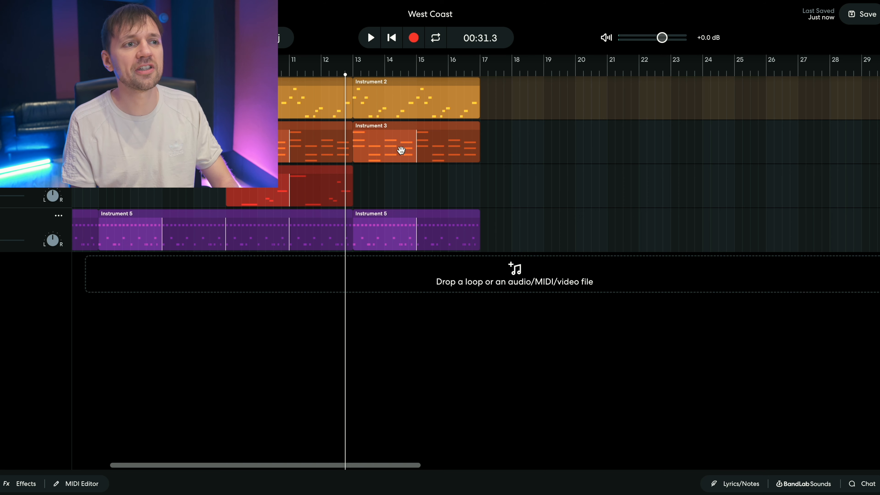
key("Delete")
key("space")
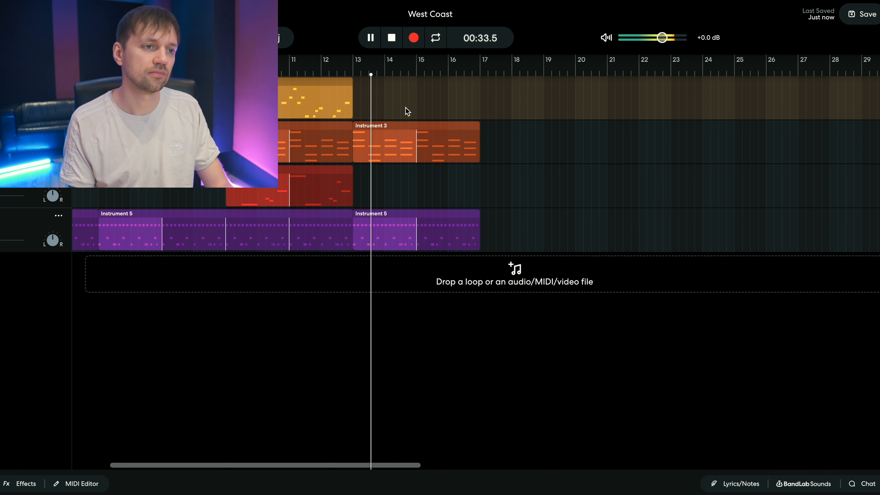
scroll(502, 96, "left", 2)
scroll(501, 97, "right", 3)
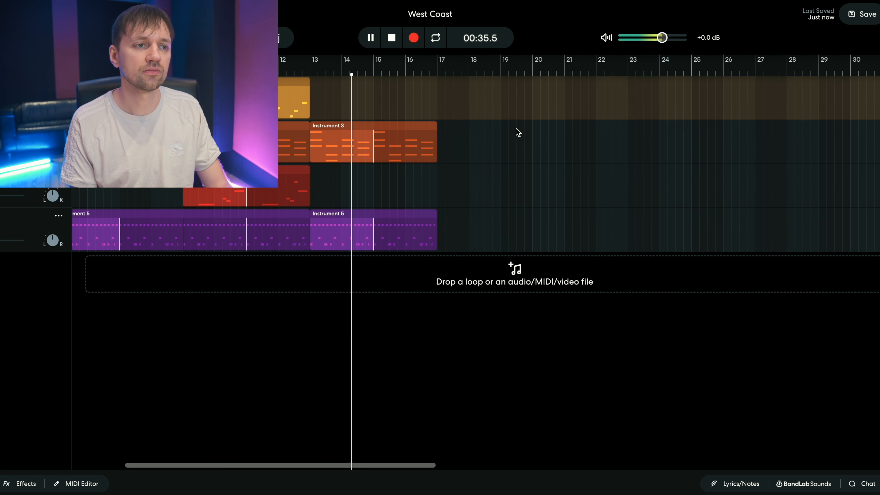
scroll(517, 132, "left", 1)
key("space")
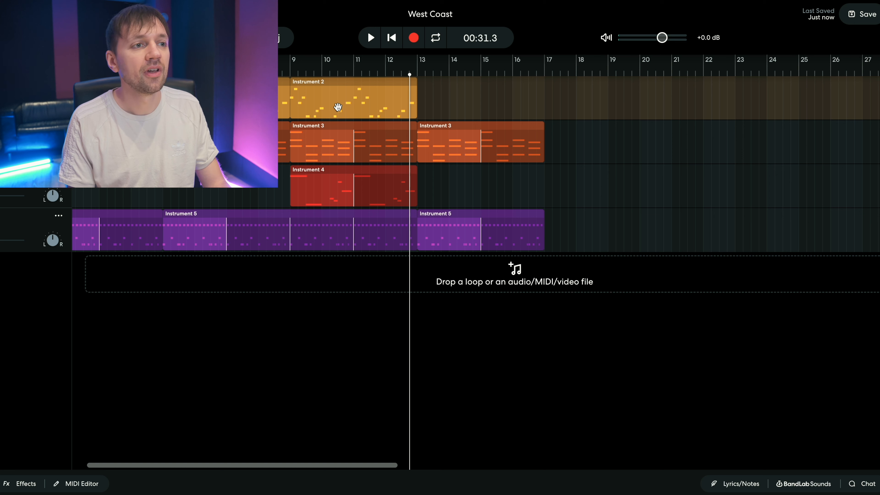
Copy the Bass, Keys and Lead regions from bar 9 together to bar 17 and play the transition into them.
left_click(324, 148)
left_click(317, 178, "shift")
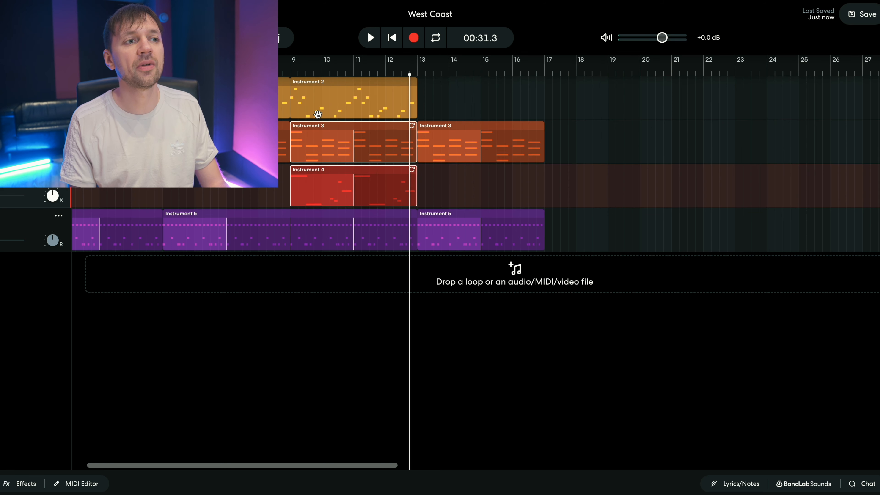
left_click(318, 112, "shift")
left_click_drag(318, 112, 572, 103)
left_click(512, 71)
left_click(531, 67)
key("space")
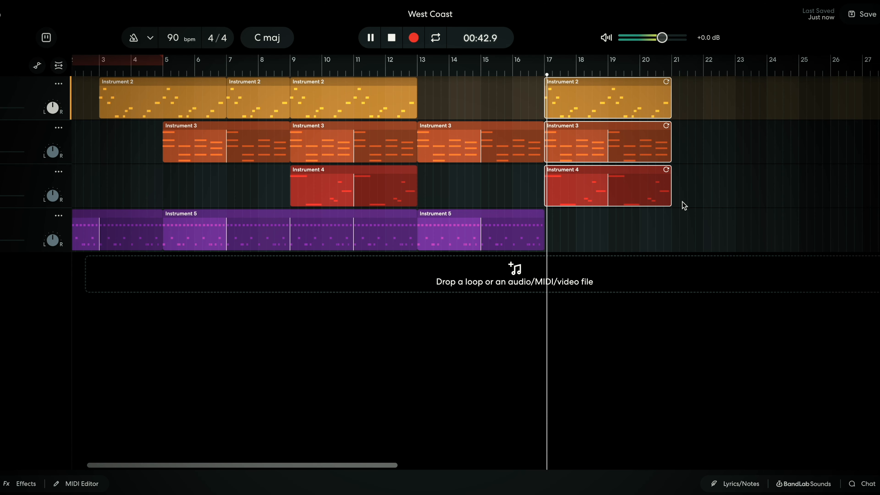
Copy the Drums region from bar 13 to bar 21, leaving bars 17 to 20 without drums.
scroll(683, 202, "right", 2)
left_click(639, 220)
left_click(355, 233)
left_click_drag(355, 234, 611, 235)
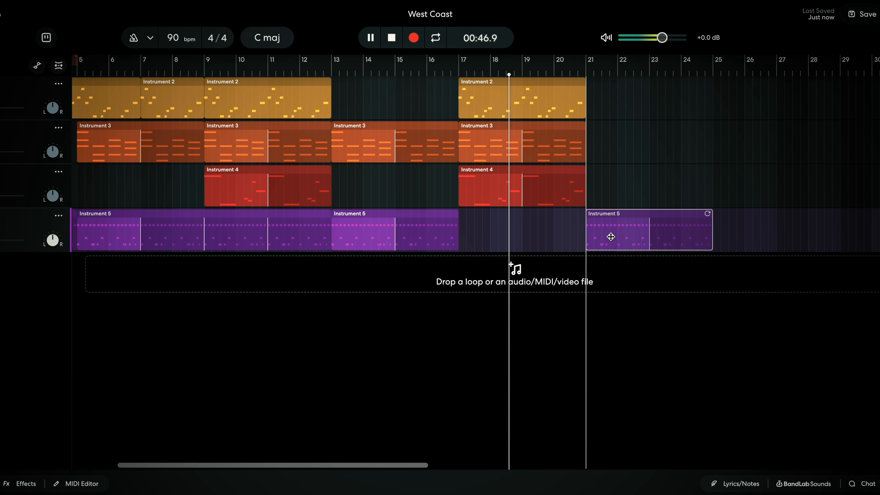
Copy the Bass, Keys and Lead regions from bar 17 to bar 21 and play back from just before bar 21.
key("space")
left_click_drag(628, 206, 614, 96)
left_click(576, 73)
key("space")
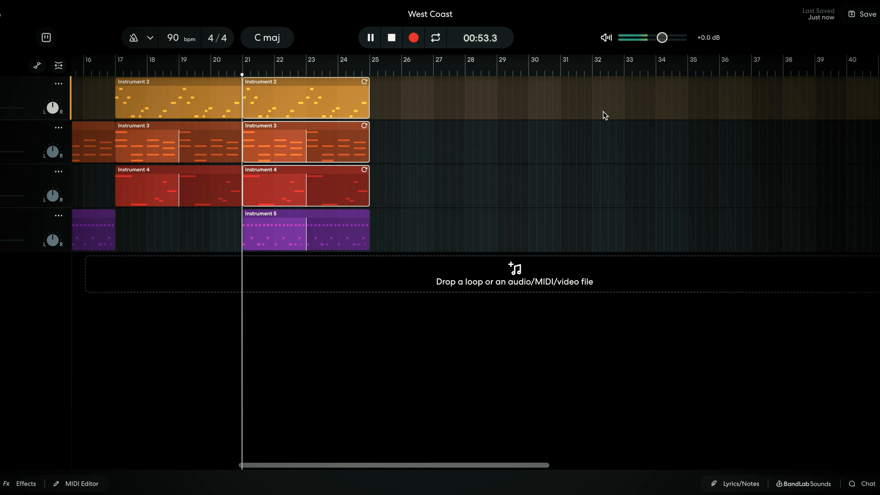
scroll(341, 73, "left", 1)
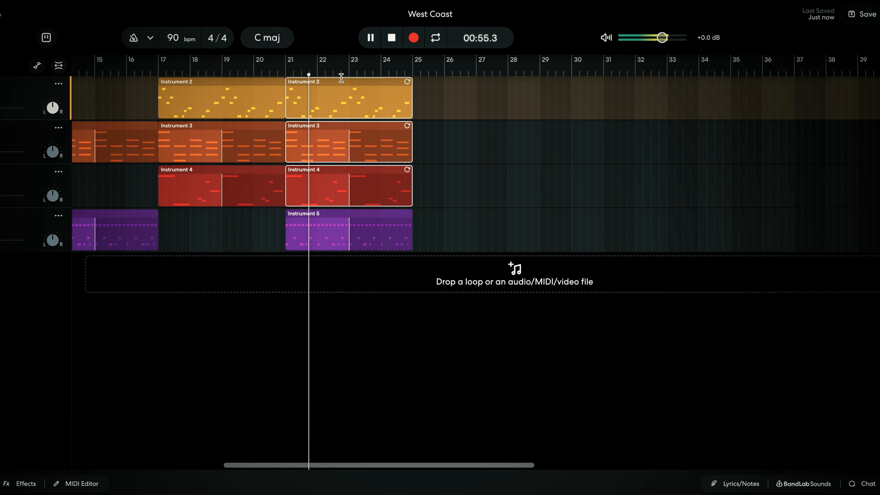
left_click(276, 74)
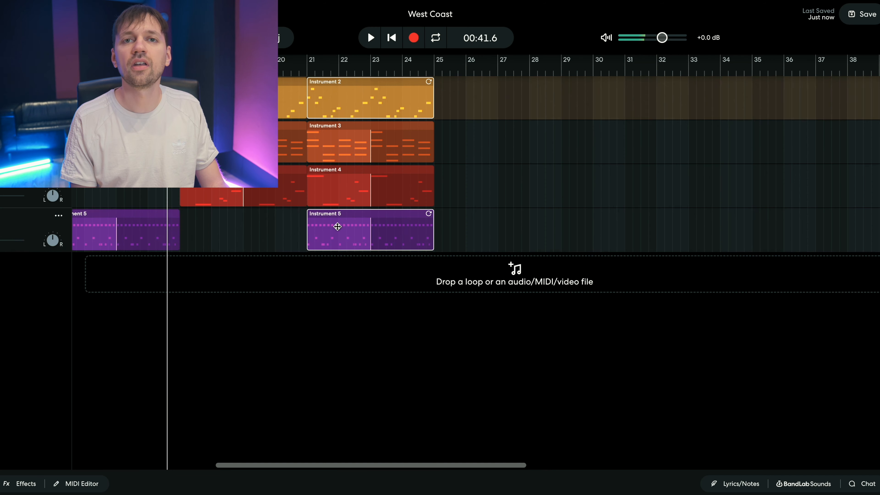
Copy the Bass and Drums regions from bar 21 to bar 25, shorten both copies to two bars, and play the ending.
left_click_drag(334, 229, 462, 234)
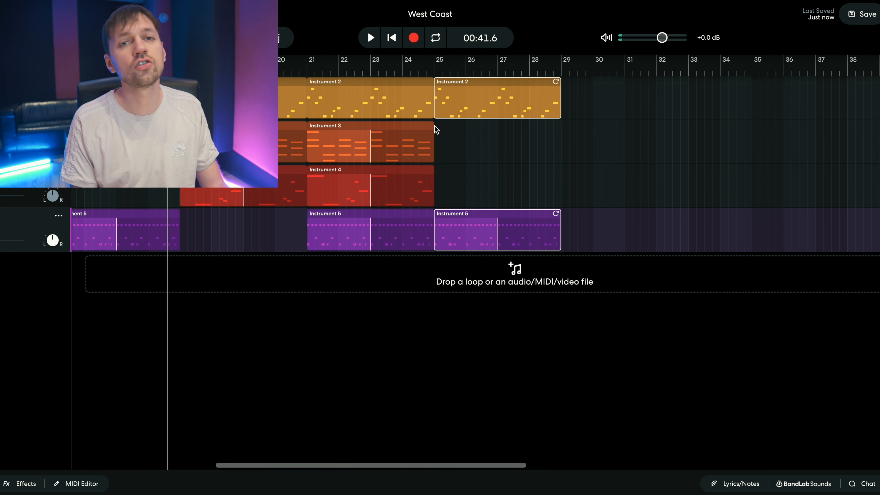
key("space")
left_click(484, 66)
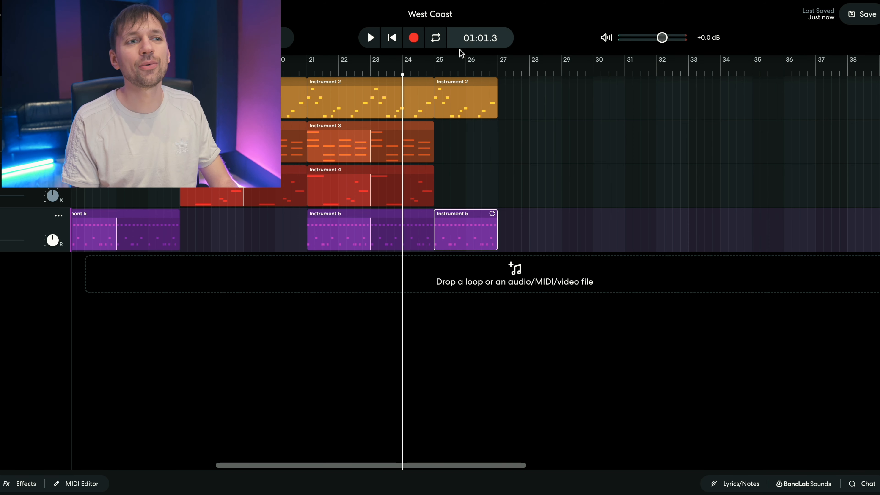
key("space")
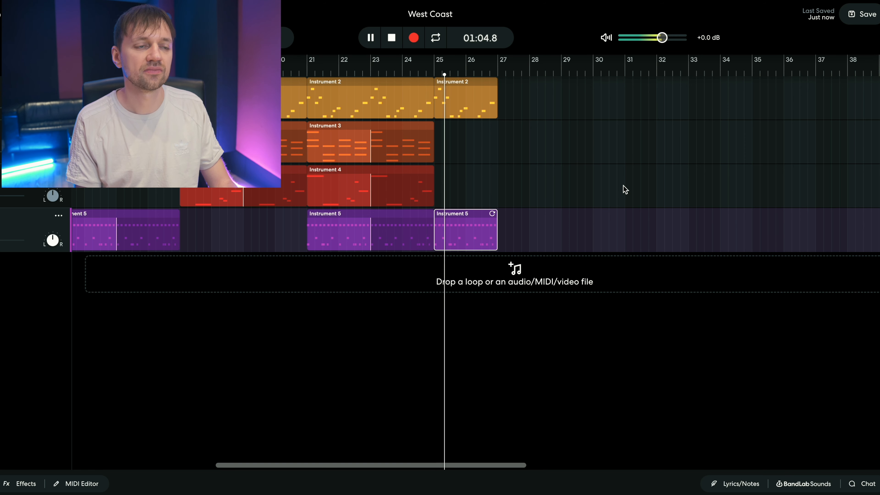
scroll(625, 190, "left", 1)
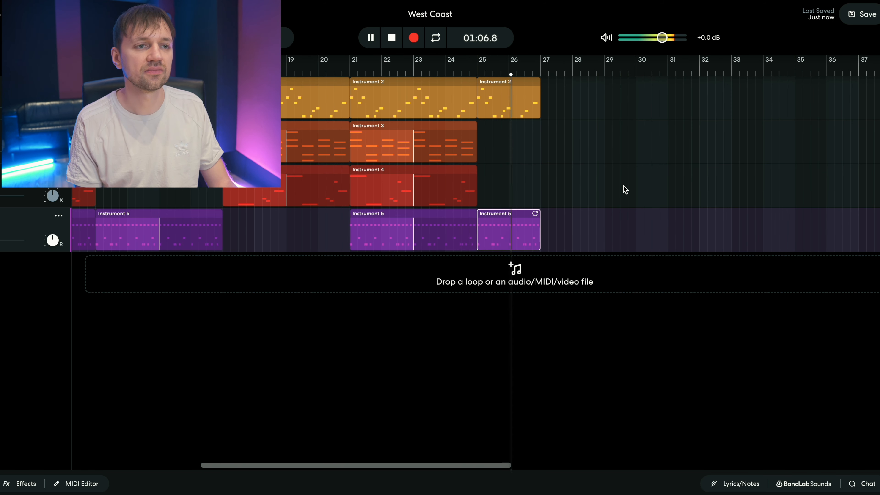